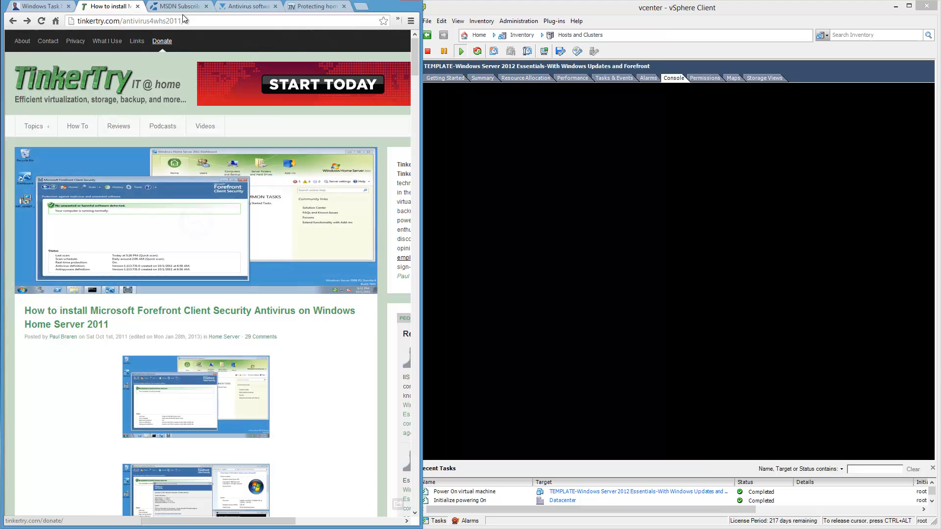
Review the MSDN Forefront Client Security download page, the forum antivirus thread and the TechNet home-protection article.
{"action": "left_click", "coordinate": [179, 6]}
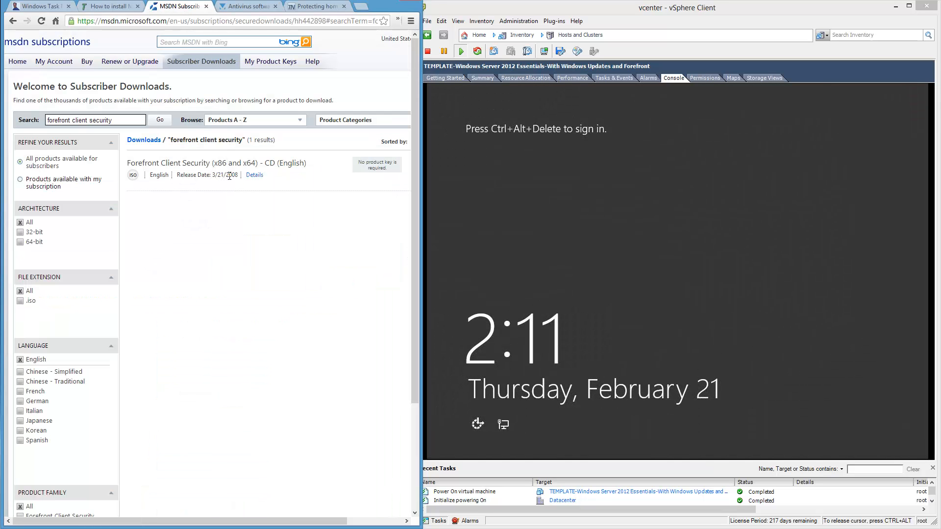
{"action": "left_click", "coordinate": [237, 6]}
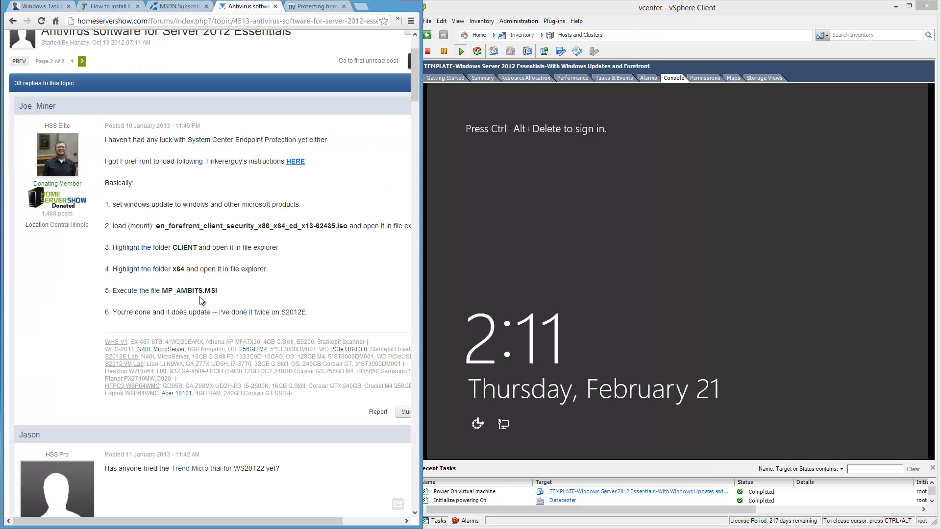
{"action": "left_click", "coordinate": [323, 6]}
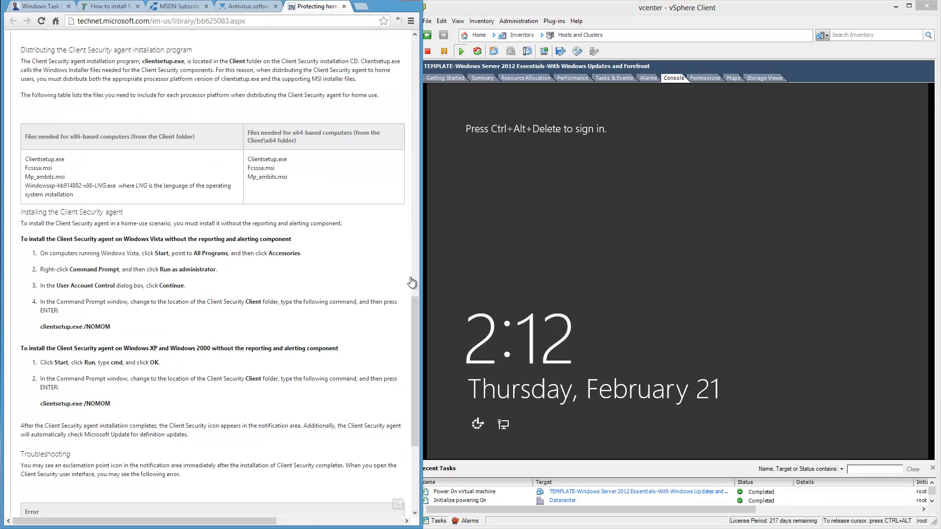
Sign in to the Windows Server 2012 virtual machine with the account password and go to its desktop.
{"action": "left_click", "coordinate": [614, 262]}
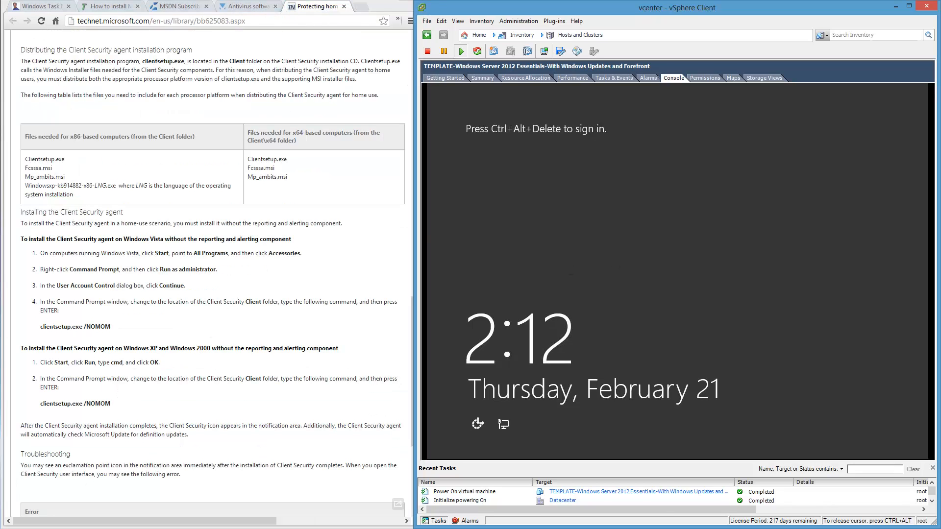
{"action": "key", "text": "ctrl+alt+Insert"}
{"action": "type", "text": "•••••"}
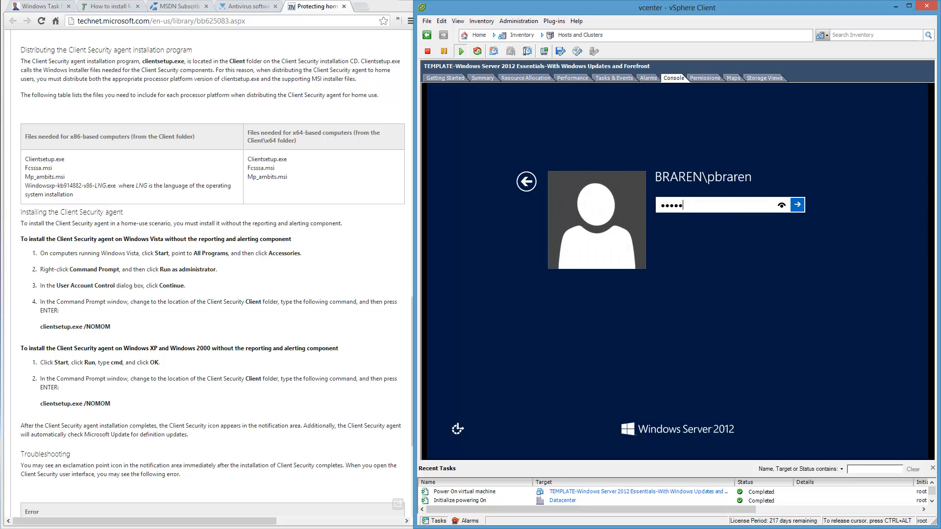
{"action": "type", "text": "••••"}
{"action": "key", "text": "Return"}
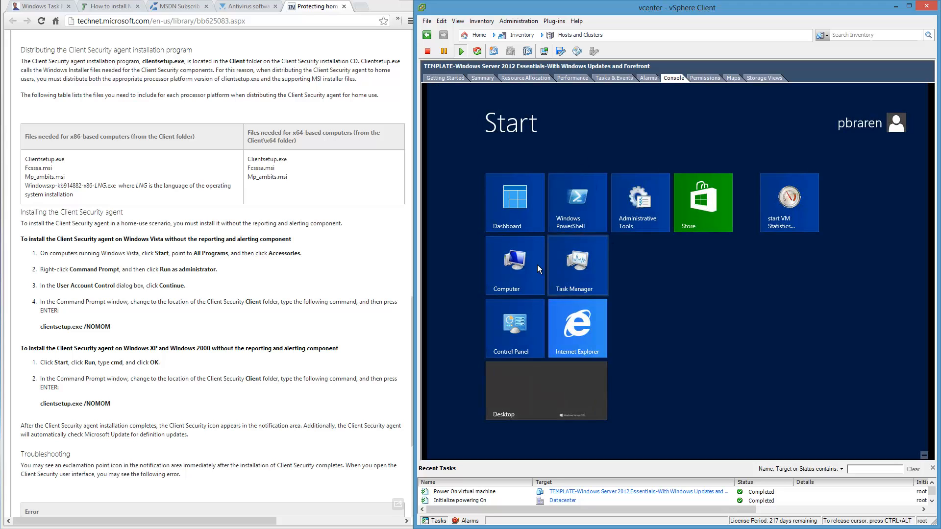
{"action": "left_click", "coordinate": [532, 375]}
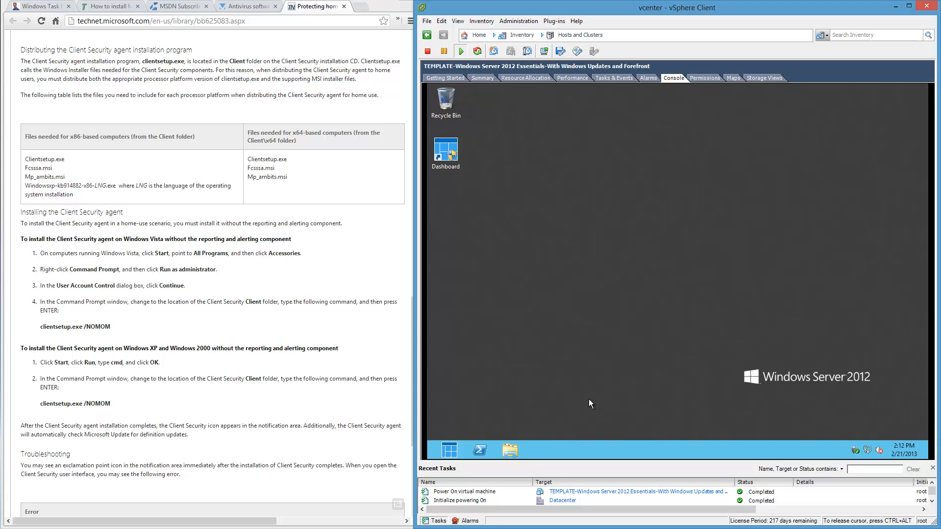
Open File Explorer in the virtual machine and browse to the network folder \\10.10.1.101\share.
{"action": "left_click", "coordinate": [510, 450]}
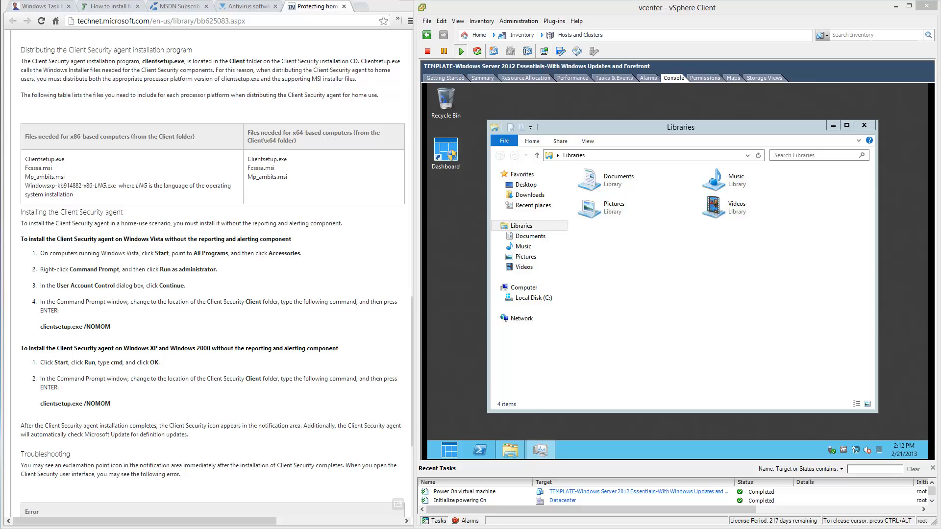
{"action": "left_click", "coordinate": [769, 331]}
{"action": "left_click", "coordinate": [769, 331]}
{"action": "left_click", "coordinate": [621, 155]}
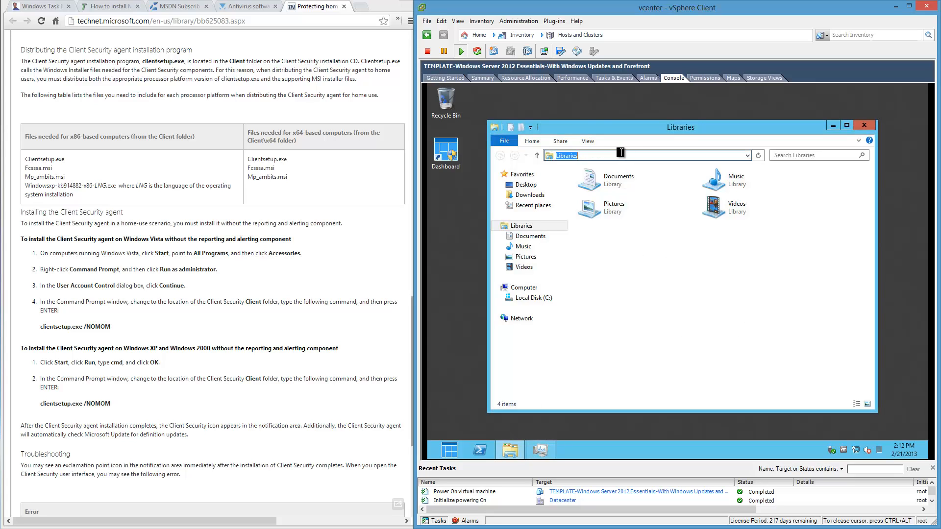
{"action": "type", "text": "\\\\10.10.1."}
{"action": "type", "text": "10\\share"}
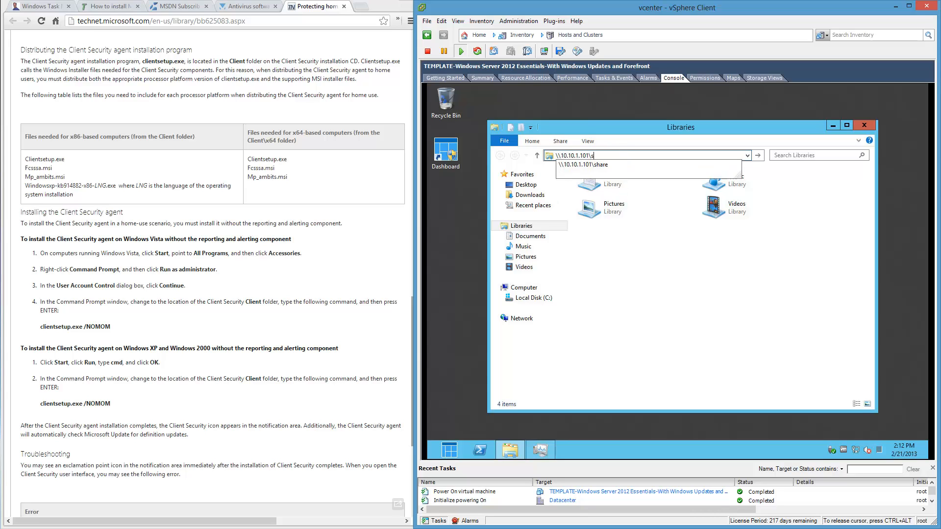
{"action": "key", "text": "Return"}
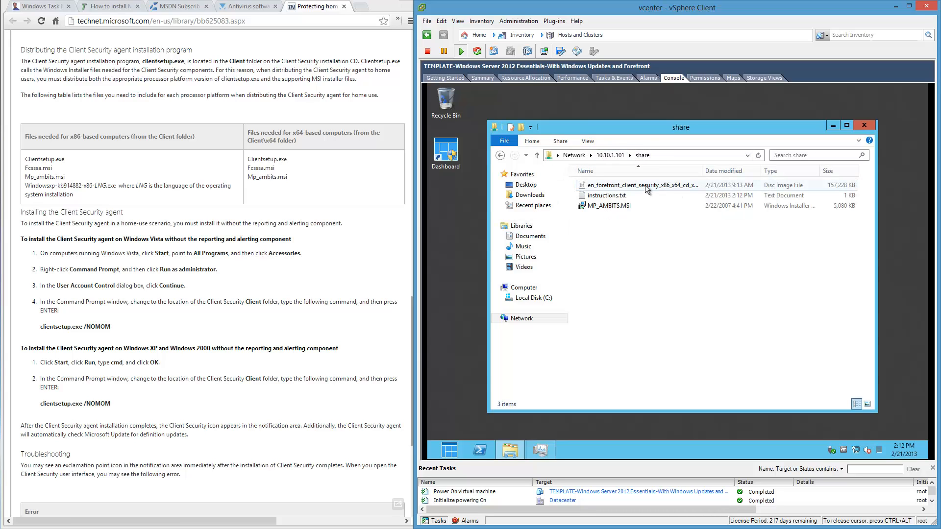
Copy the Forefront Client Security ISO and instructions.txt from the share into the Downloads folder.
{"action": "left_click", "coordinate": [646, 189]}
{"action": "left_click", "coordinate": [615, 196], "text": "shift"}
{"action": "right_click", "coordinate": [616, 195]}
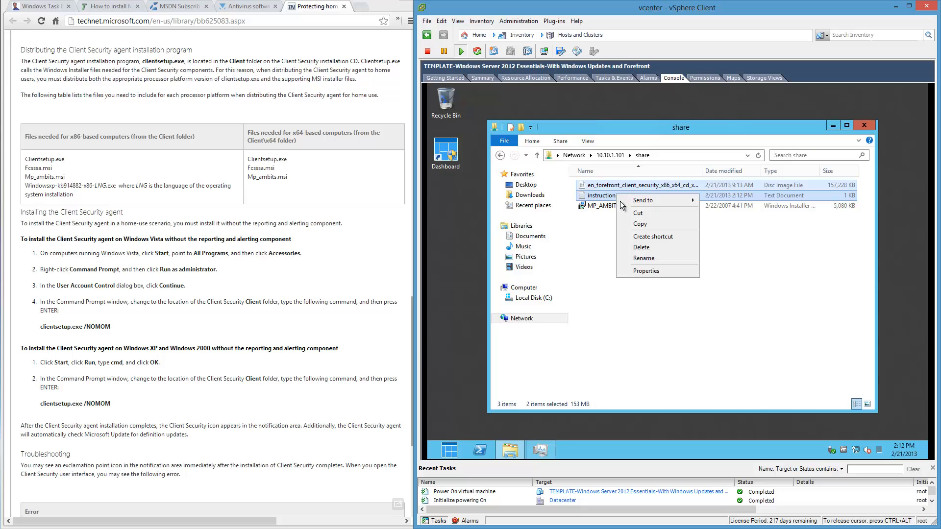
{"action": "left_click", "coordinate": [640, 224]}
{"action": "left_click", "coordinate": [530, 195]}
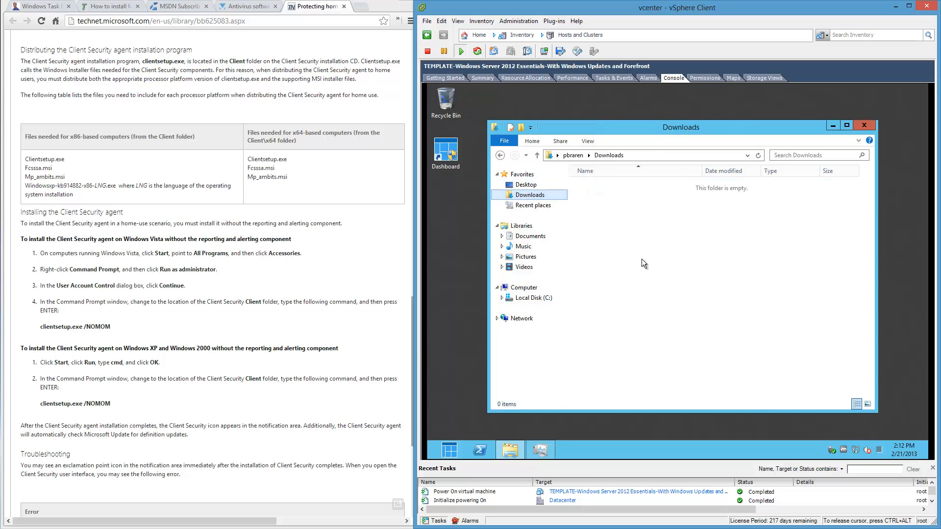
{"action": "right_click", "coordinate": [642, 259]}
{"action": "left_click", "coordinate": [662, 322]}
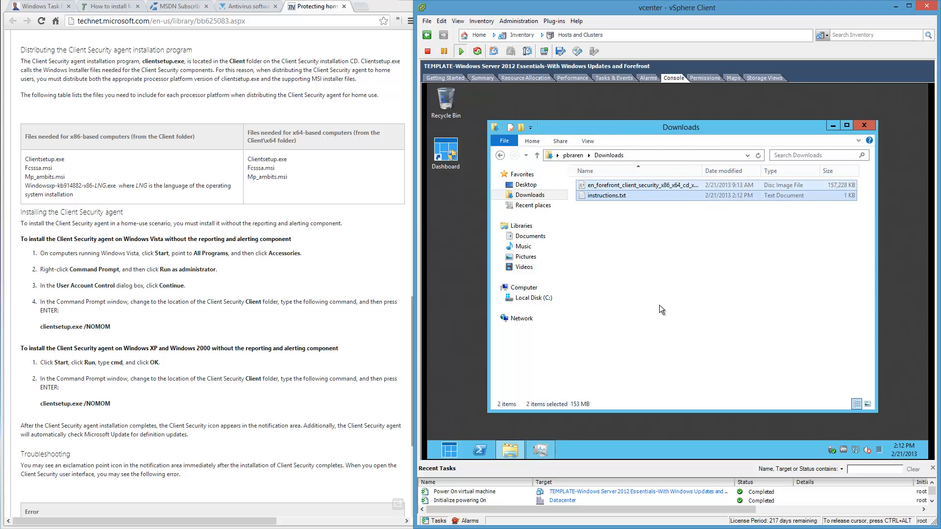
Maximize the File Explorer window and mount the Forefront Client Security ISO from Downloads.
{"action": "double_click", "coordinate": [647, 130]}
{"action": "left_click_drag", "start_coordinate": [640, 135], "coordinate": [713, 131]}
{"action": "double_click", "coordinate": [664, 146]}
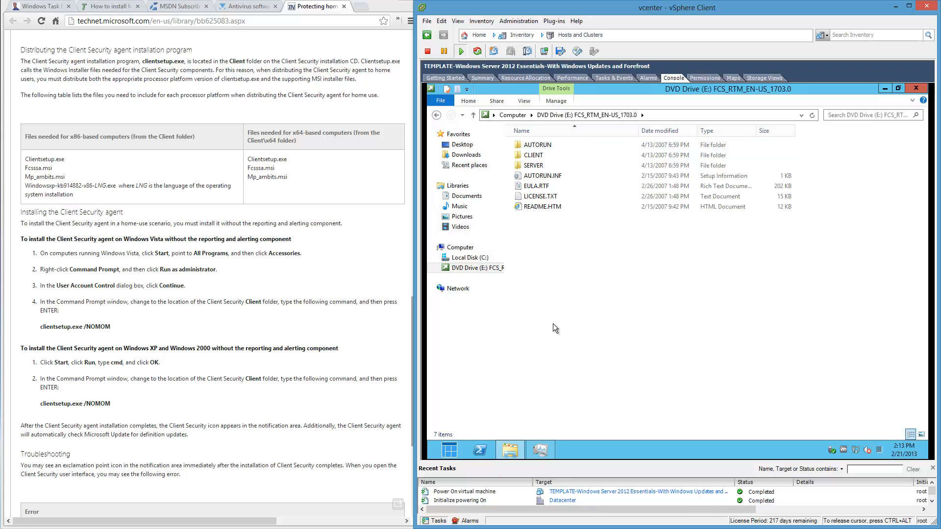
Open instructions.txt from the Downloads folder and delete its first line about turning off IESC.
{"action": "left_click", "coordinate": [437, 115]}
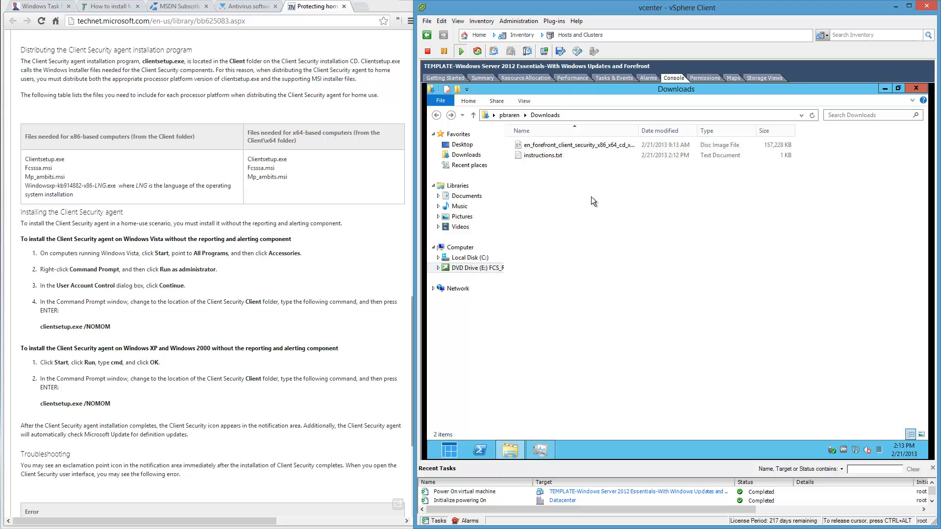
{"action": "double_click", "coordinate": [567, 156]}
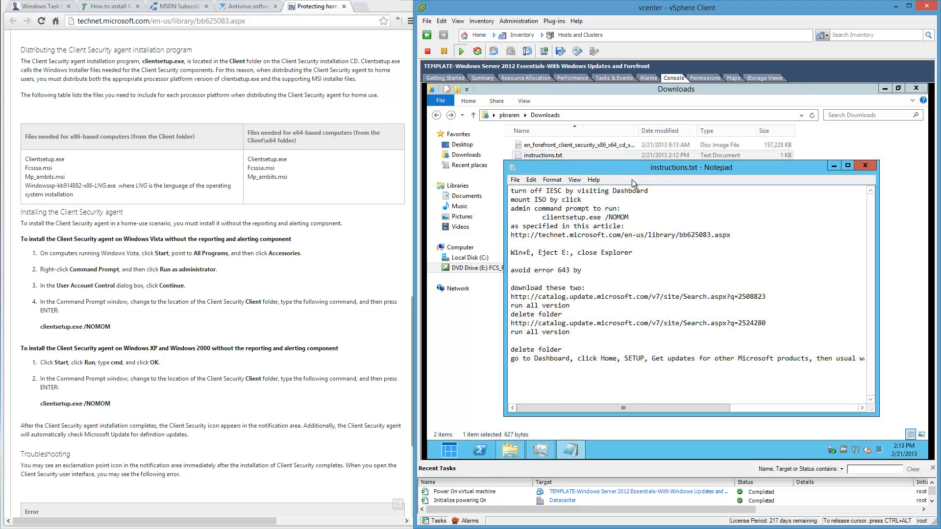
{"action": "left_click_drag", "start_coordinate": [637, 172], "coordinate": [571, 186]}
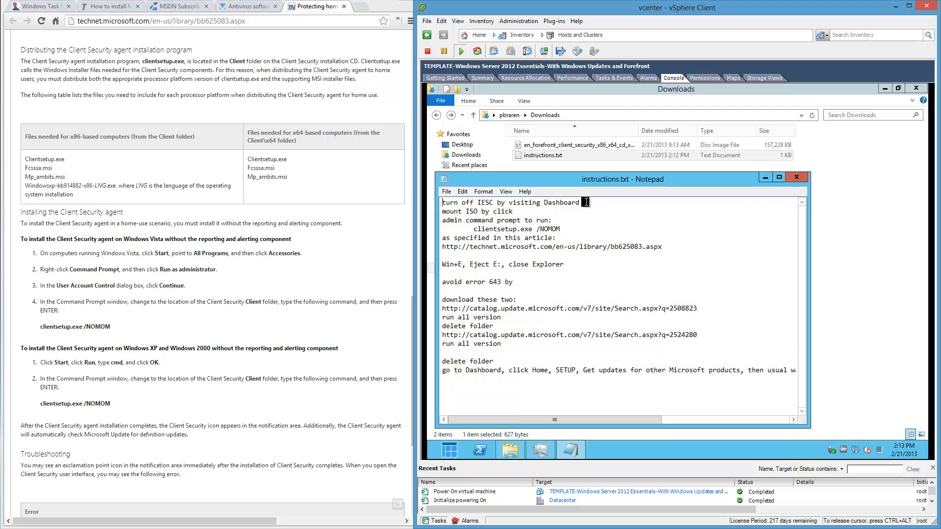
{"action": "key", "text": "shift+Home"}
{"action": "key", "text": "Delete"}
{"action": "key", "text": "Delete"}
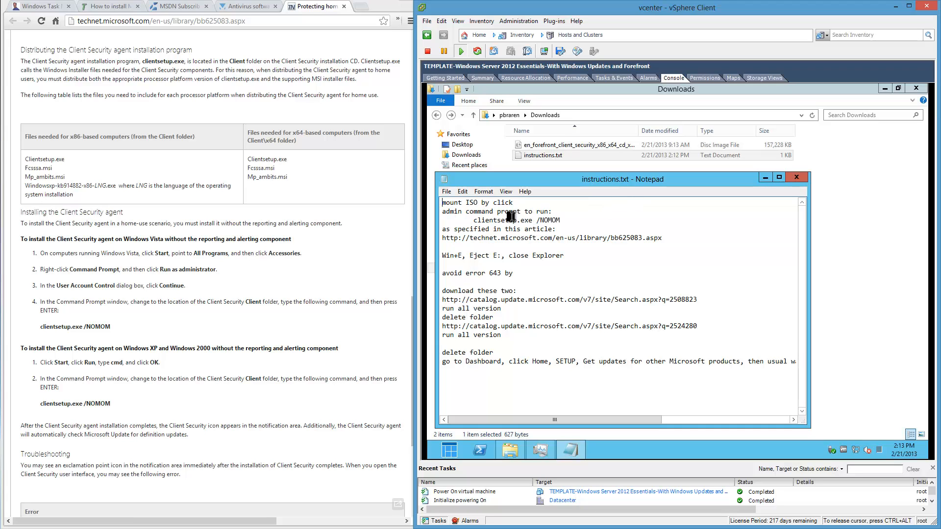
Clear the virtual machine's desktop by minimizing File Explorer and moving the instructions window out of the way.
{"action": "left_click_drag", "start_coordinate": [735, 176], "coordinate": [824, 162]}
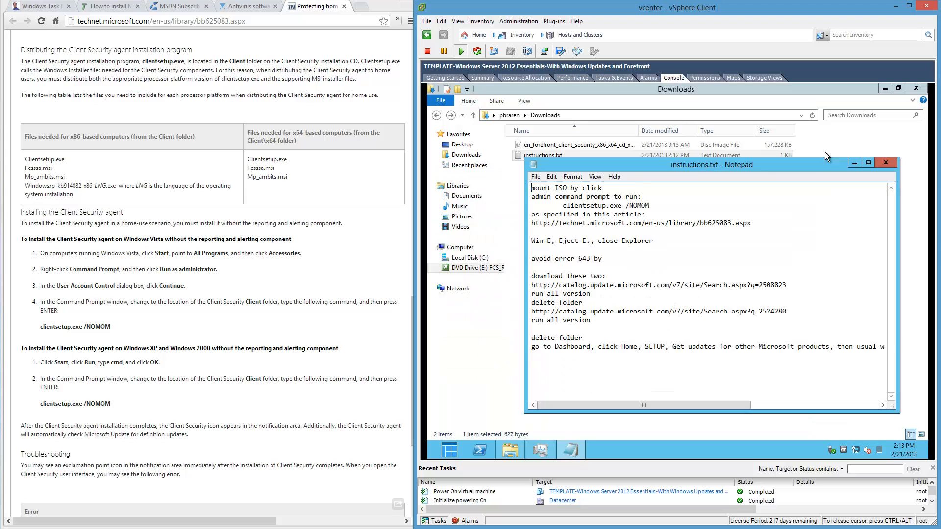
{"action": "left_click", "coordinate": [885, 88]}
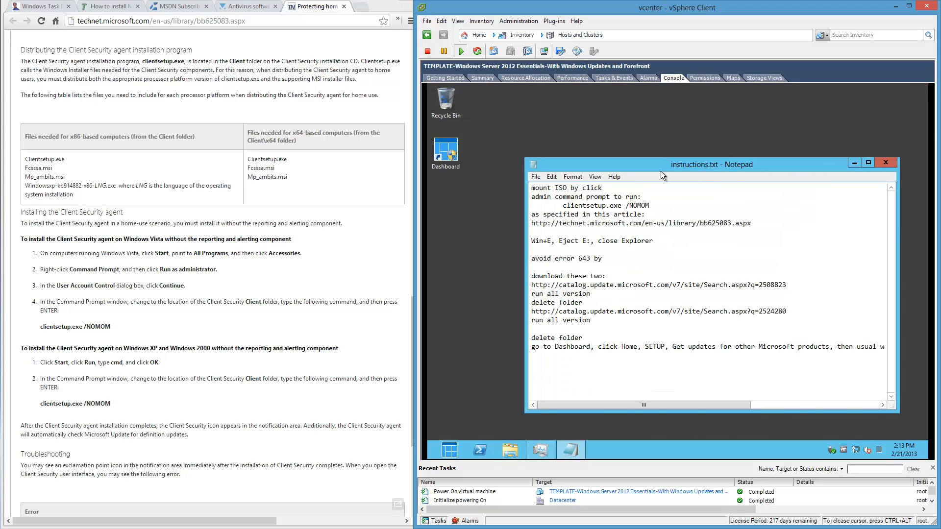
{"action": "left_click_drag", "start_coordinate": [661, 172], "coordinate": [845, 337]}
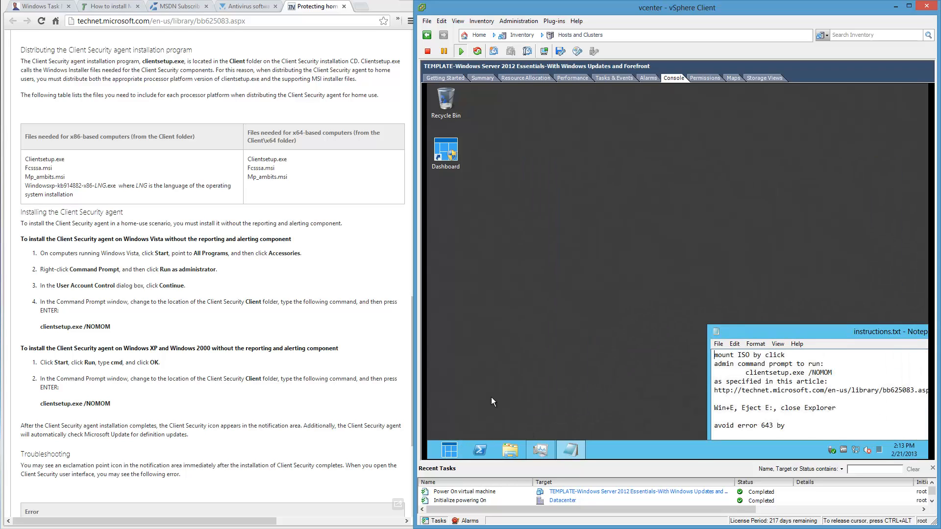
Open a command prompt with administrator rights and switch to drive E:.
{"action": "key", "text": "super+x"}
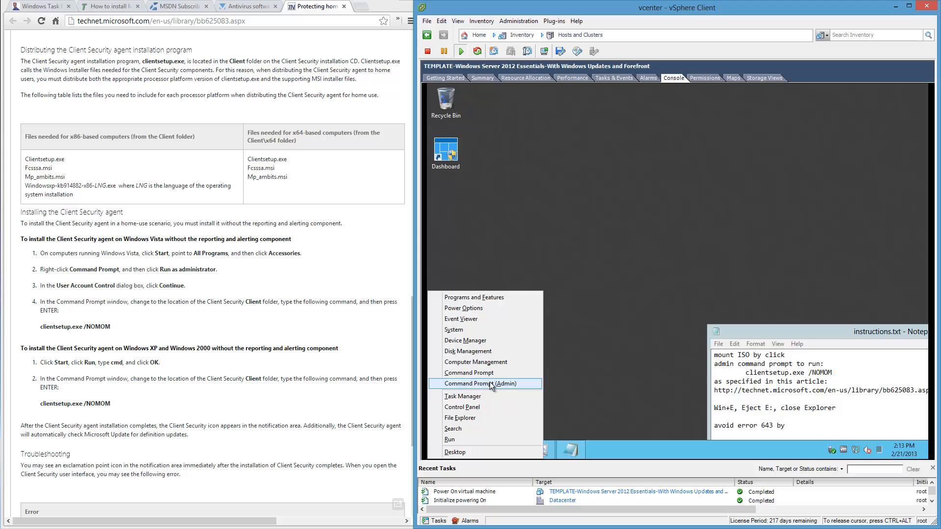
{"action": "left_click", "coordinate": [490, 383]}
{"action": "left_click", "coordinate": [731, 281]}
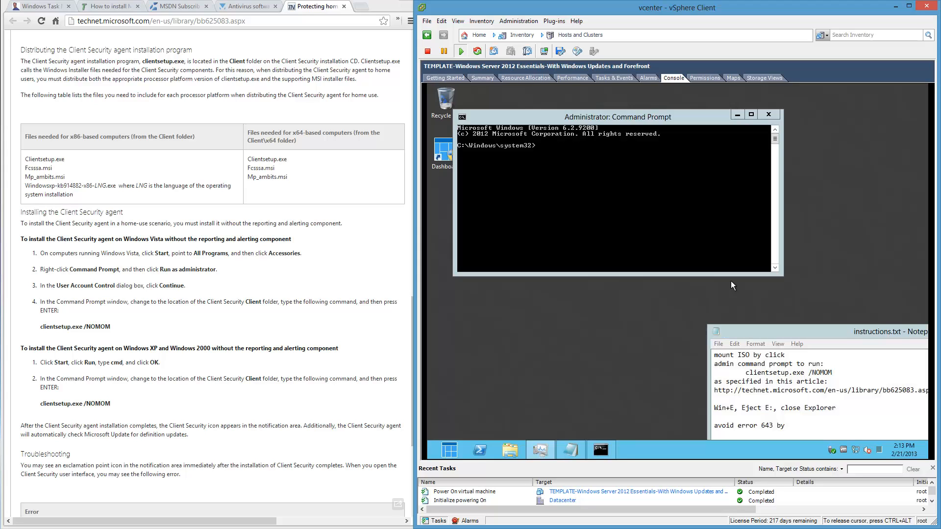
{"action": "left_click", "coordinate": [615, 202]}
{"action": "type", "text": "e:"}
{"action": "key", "text": "Return"}
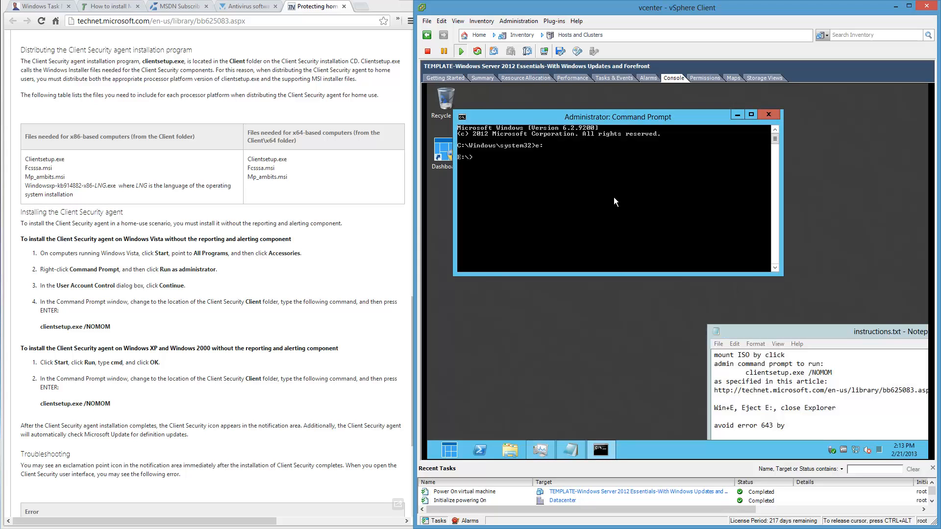
List the root directory of drive E: in the command prompt.
{"action": "type", "text": "cd \\"}
{"action": "key", "text": "BackSpace"}
{"action": "key", "text": "BackSpace"}
{"action": "key", "text": "BackSpace"}
{"action": "key", "text": "BackSpace"}
{"action": "type", "text": "dir"}
{"action": "key", "text": "Return"}
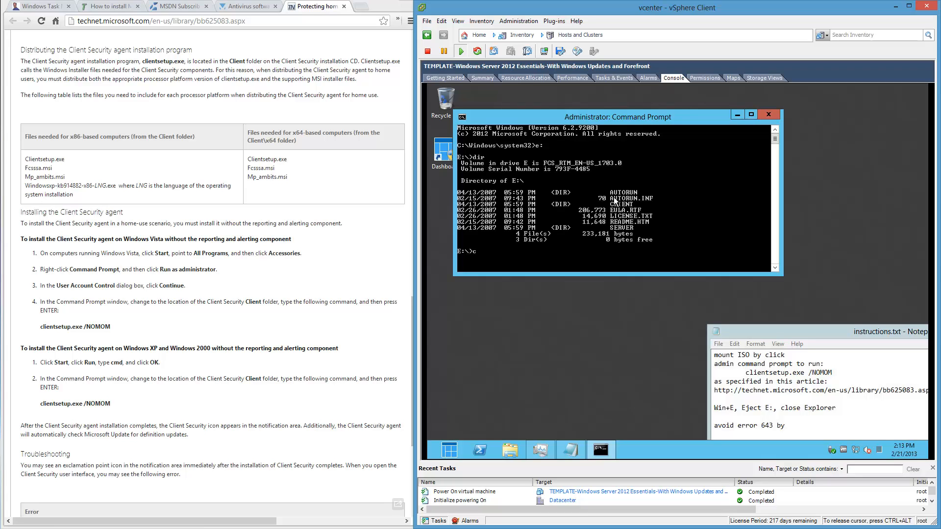
Change to the client\X64 folder on drive E: and list its files.
{"action": "type", "text": "cd client\\X64"}
{"action": "key", "text": "Return"}
{"action": "type", "text": "dir"}
{"action": "key", "text": "Return"}
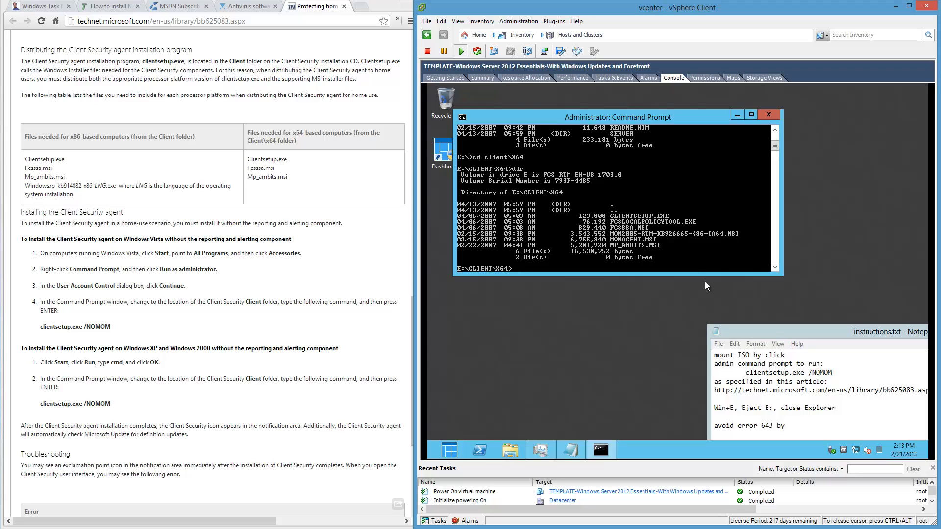
Install the Forefront client by running clientsetup.exe /NOMOM, and minimize the command prompt.
{"action": "type", "text": "cllientsetup.exe /NOMOM"}
{"action": "key", "text": "Return"}
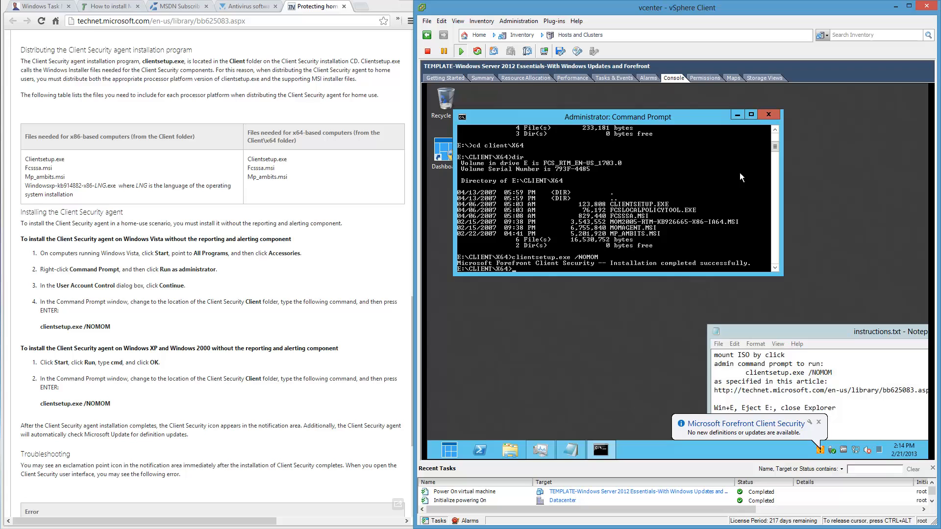
{"action": "left_click", "coordinate": [737, 116]}
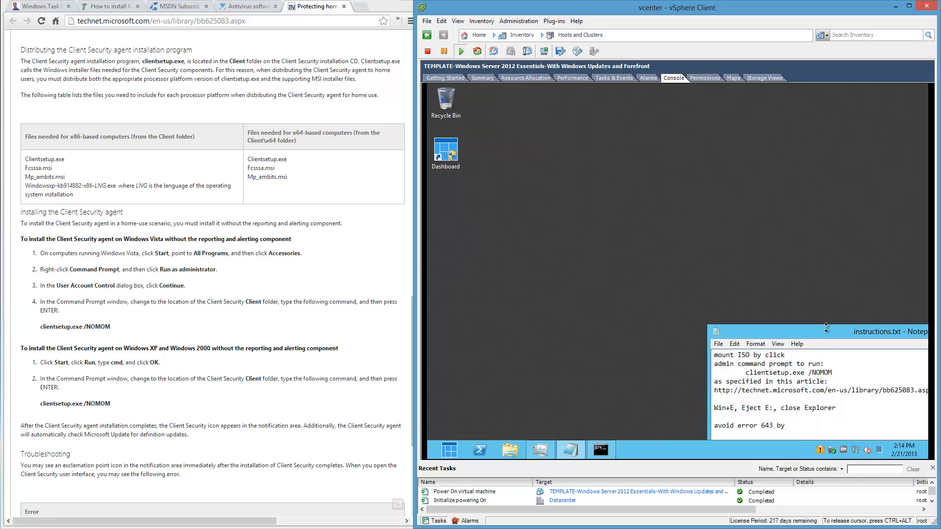
Bring the instructions window back into view and copy the update catalog URL ending in q=2508823.
{"action": "left_click_drag", "start_coordinate": [823, 333], "coordinate": [790, 233]}
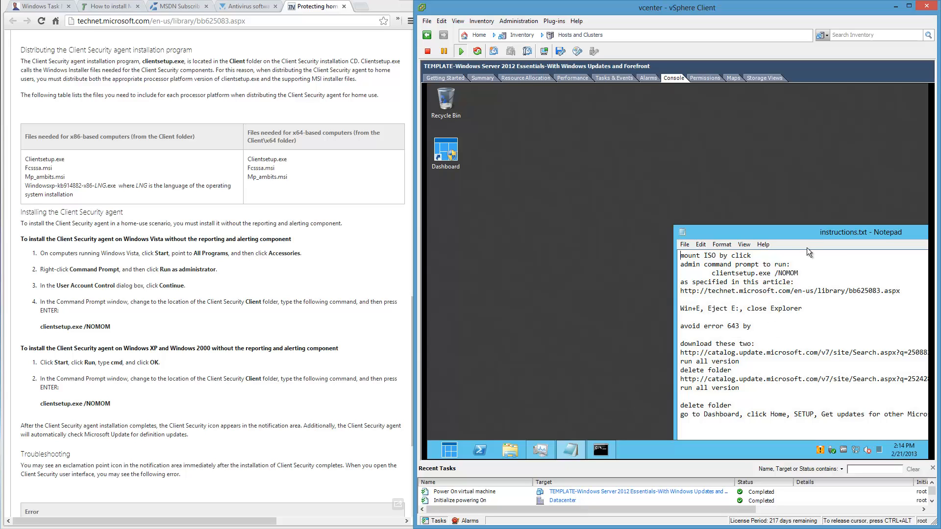
{"action": "left_click_drag", "start_coordinate": [806, 239], "coordinate": [768, 261]}
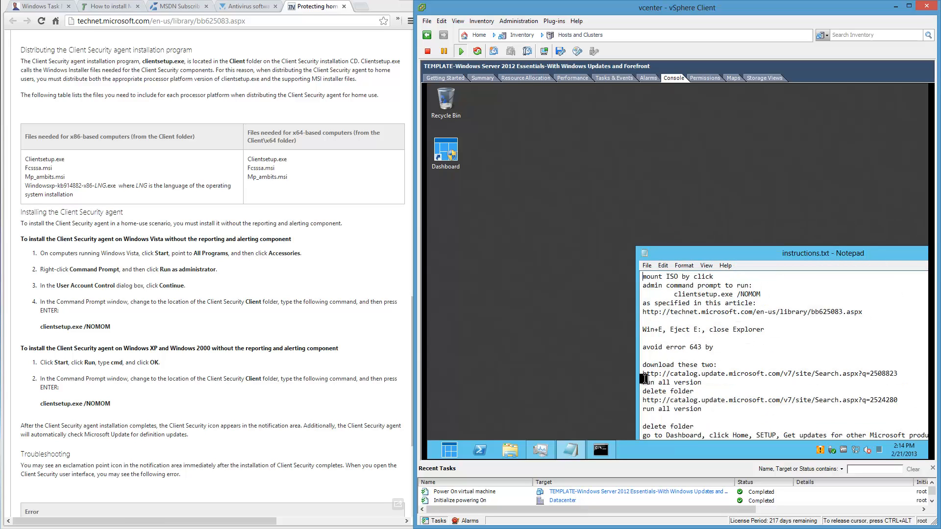
{"action": "left_click_drag", "start_coordinate": [640, 374], "coordinate": [900, 374]}
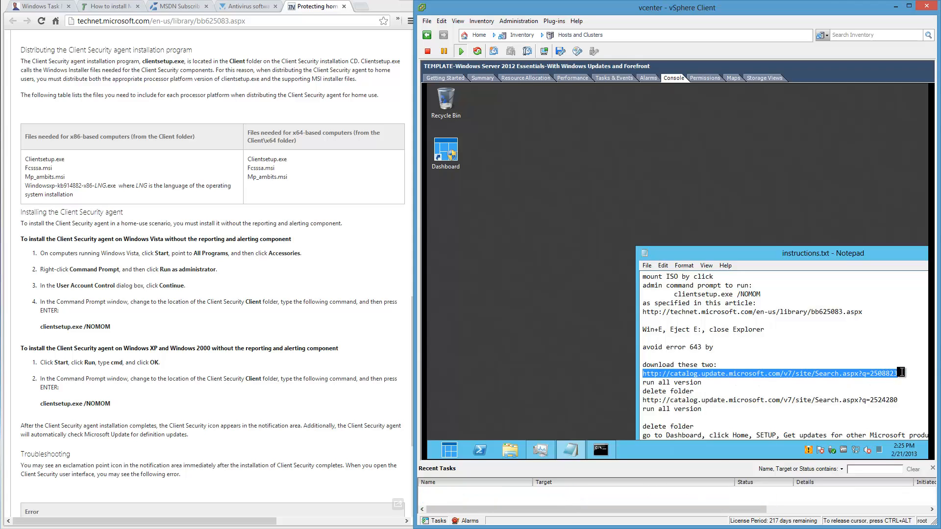
{"action": "right_click", "coordinate": [882, 371]}
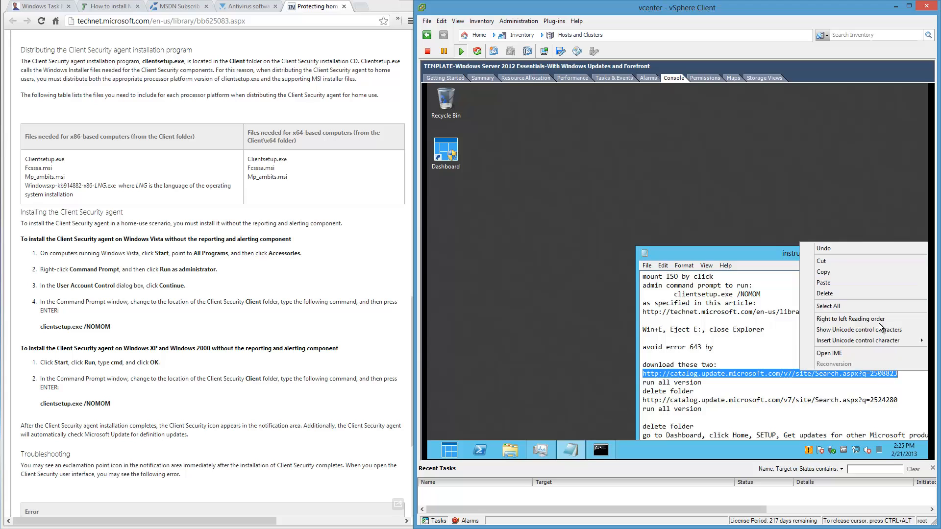
{"action": "left_click", "coordinate": [854, 282]}
{"action": "key", "text": "super+r"}
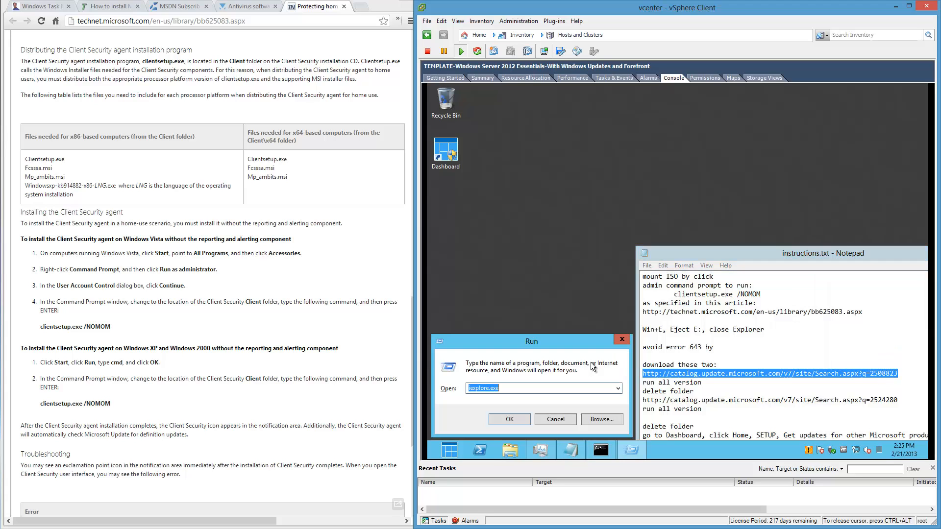
{"action": "key", "text": "Return"}
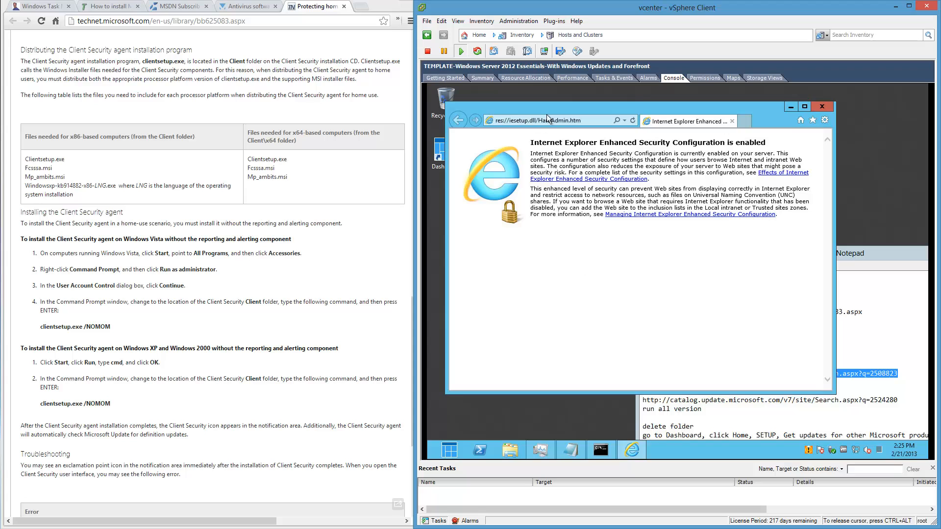
{"action": "left_click", "coordinate": [553, 121]}
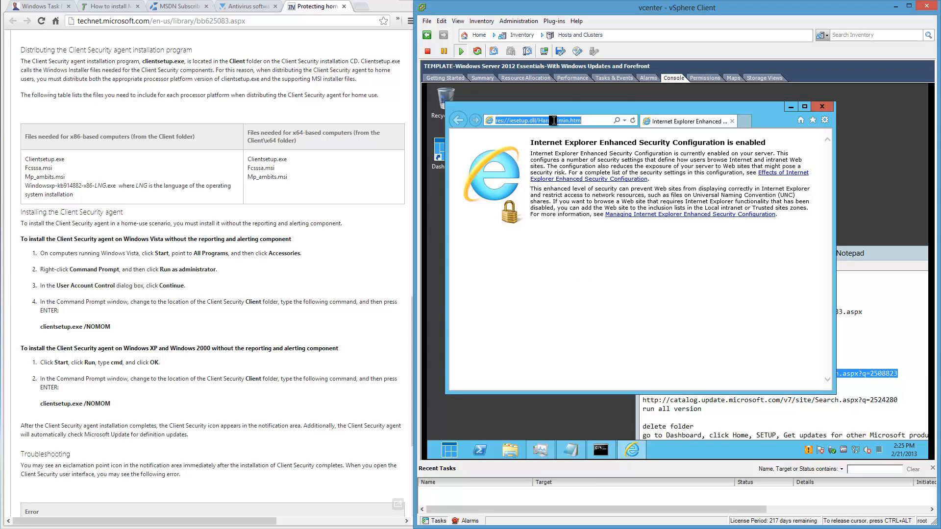
{"action": "right_click", "coordinate": [537, 120]}
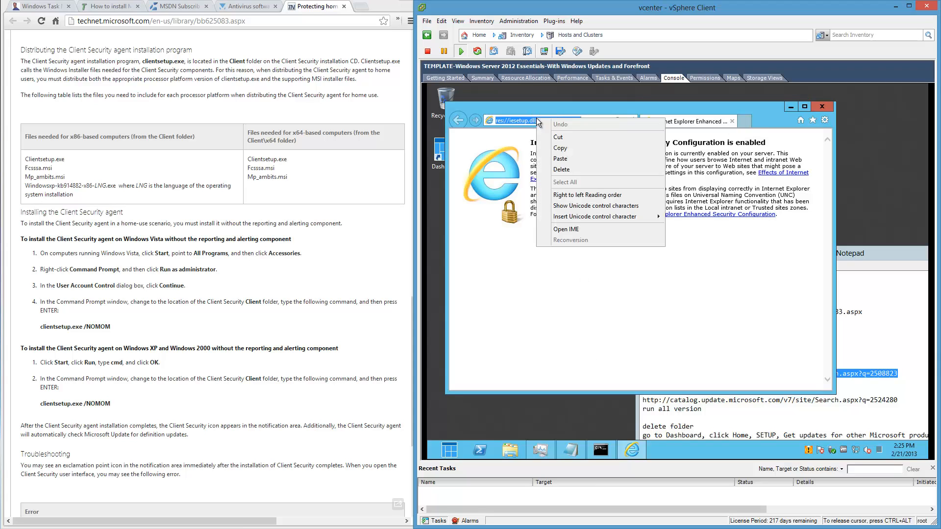
{"action": "left_click", "coordinate": [560, 159]}
{"action": "key", "text": "Return"}
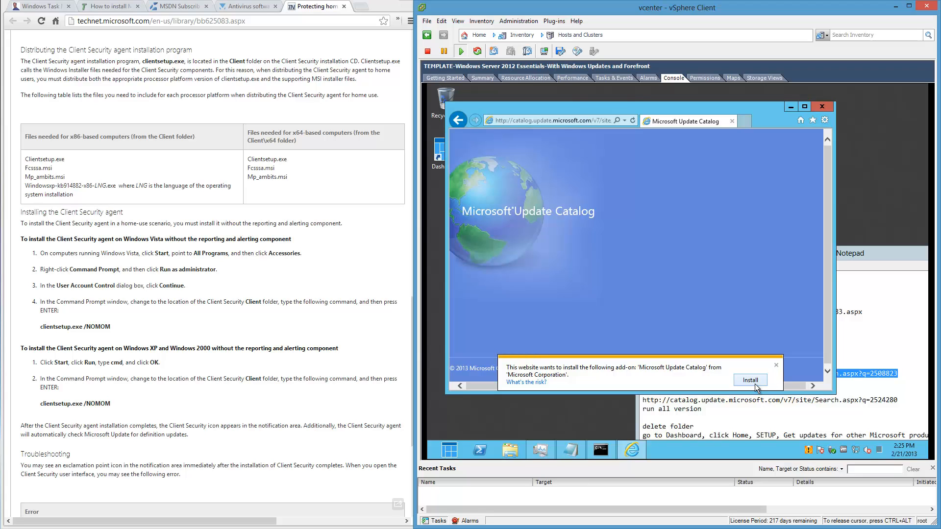
{"action": "left_click", "coordinate": [776, 366]}
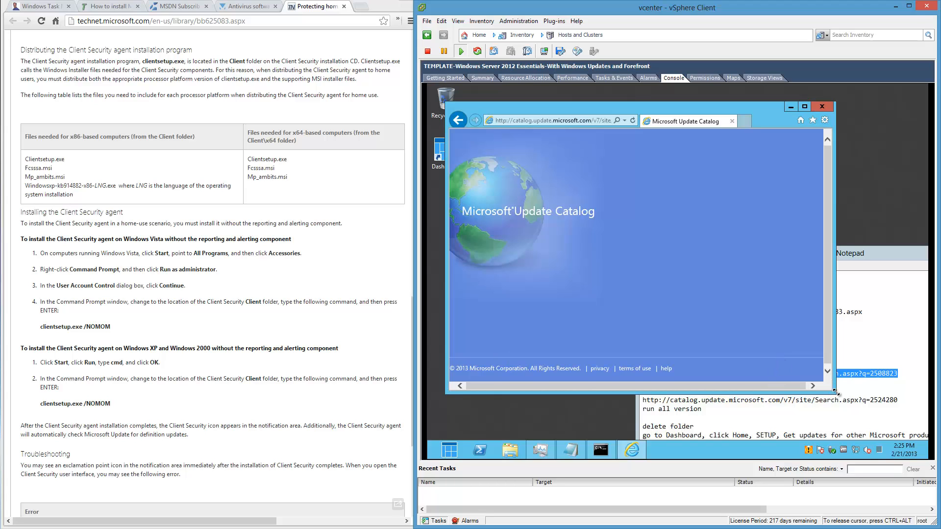
{"action": "left_click_drag", "start_coordinate": [835, 395], "coordinate": [862, 433]}
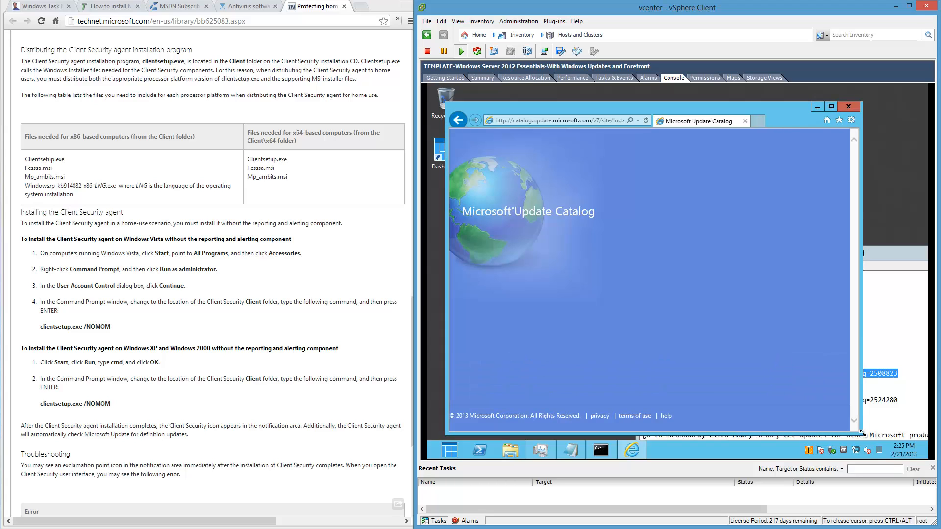
{"action": "left_click", "coordinate": [848, 106]}
Open Internet Explorer in the virtual machine and load the copied update catalog URL ending in q=2508823.
{"action": "key", "text": "super+r"}
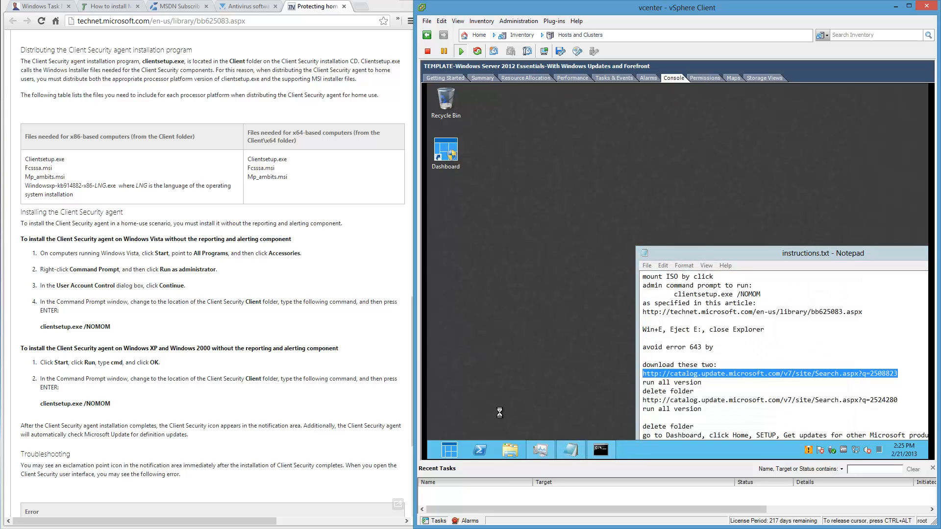
{"action": "left_click", "coordinate": [499, 415]}
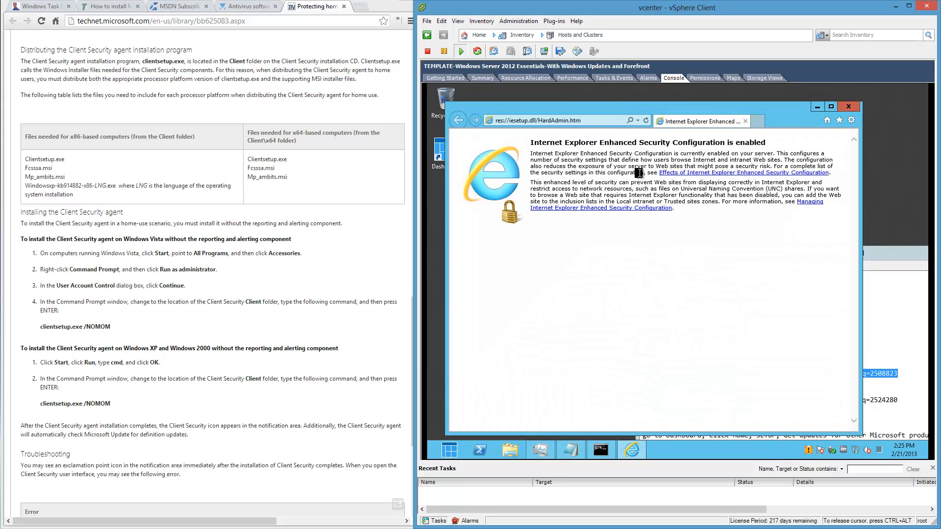
{"action": "left_click", "coordinate": [586, 123]}
{"action": "key", "text": "ctrl+v"}
{"action": "key", "text": "Return"}
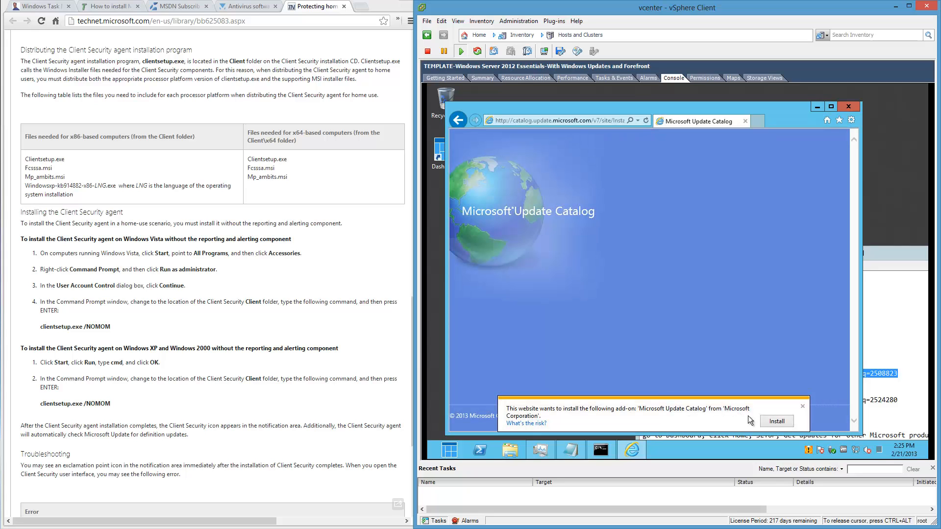
Install the Microsoft Update Catalog add-on, allowing it to make changes, and add the KB2508823 update to the basket.
{"action": "left_click", "coordinate": [775, 422]}
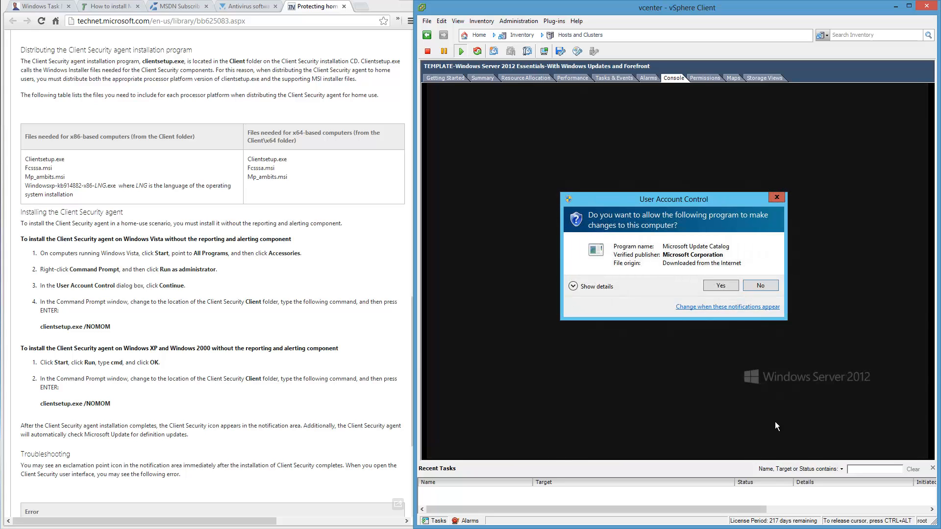
{"action": "left_click", "coordinate": [720, 286]}
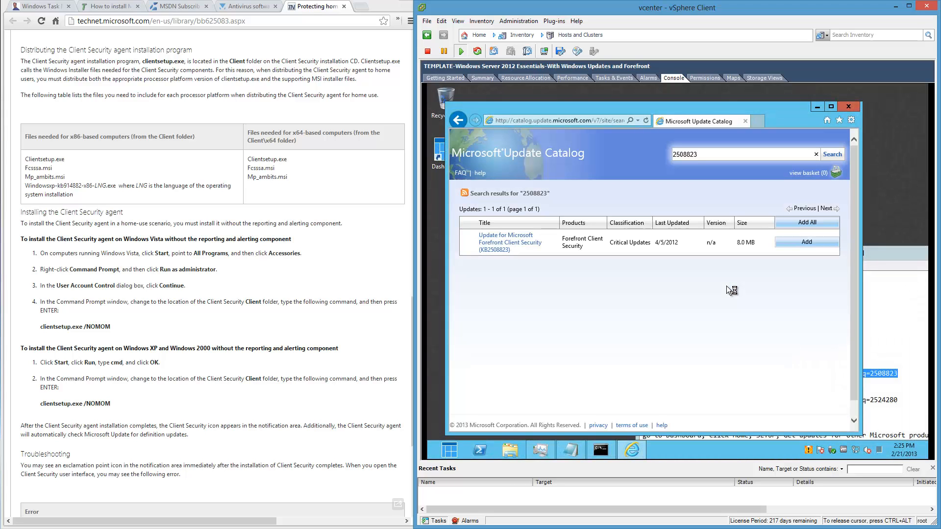
{"action": "left_click", "coordinate": [825, 248]}
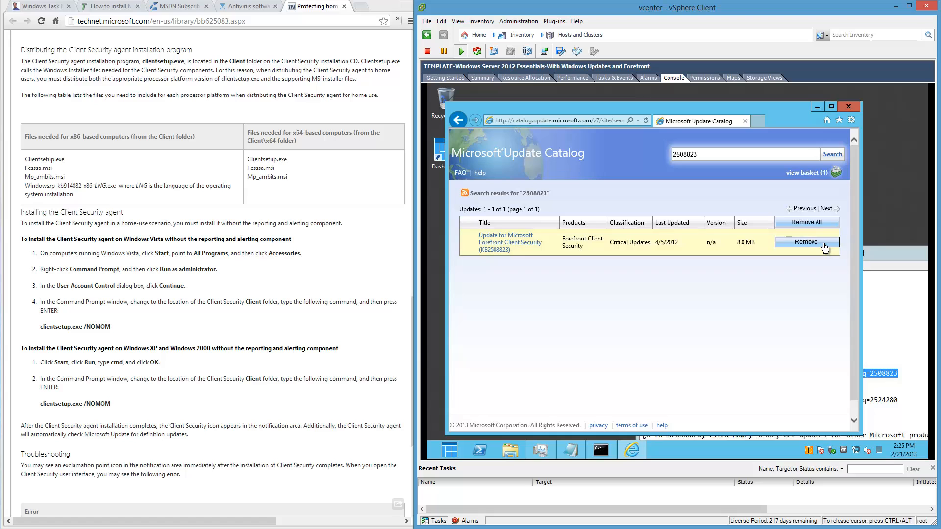
Copy the catalog URL ending in q=2524280 from the instructions, load it in the browser, and add the KB2524280 update to the basket.
{"action": "left_click", "coordinate": [891, 304]}
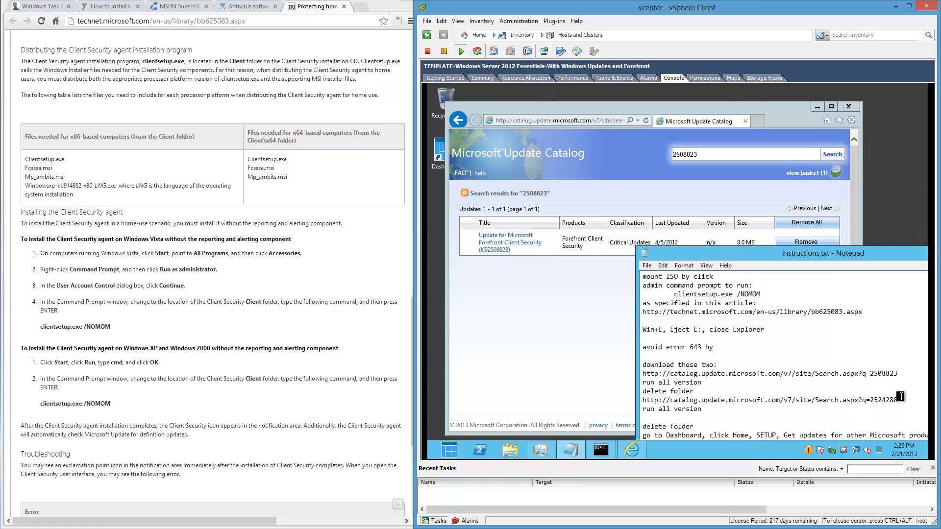
{"action": "key", "text": "shift+Home"}
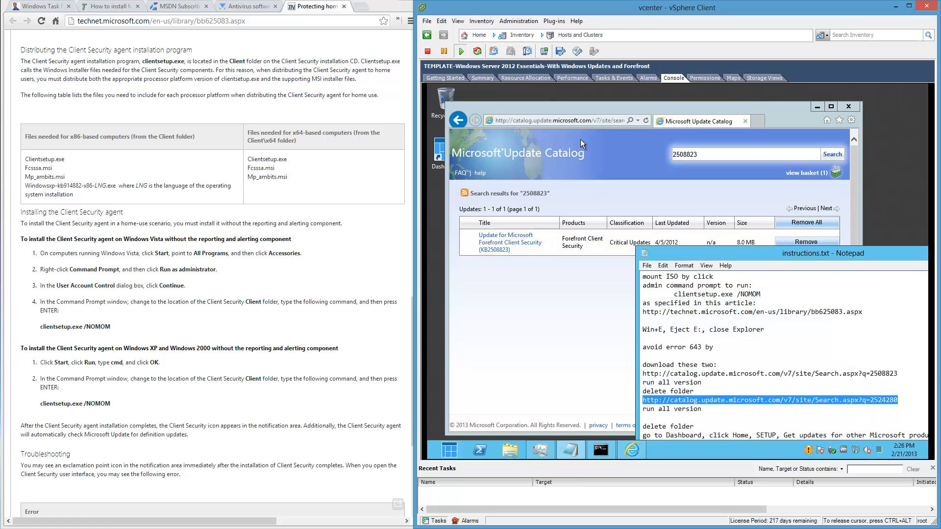
{"action": "left_click", "coordinate": [554, 122]}
{"action": "key", "text": "ctrl+v"}
{"action": "key", "text": "Return"}
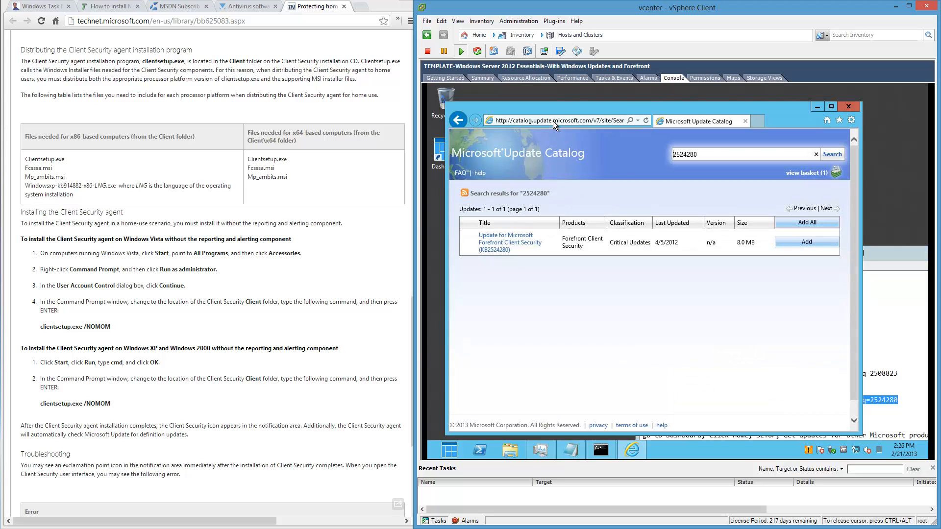
{"action": "left_click", "coordinate": [822, 248]}
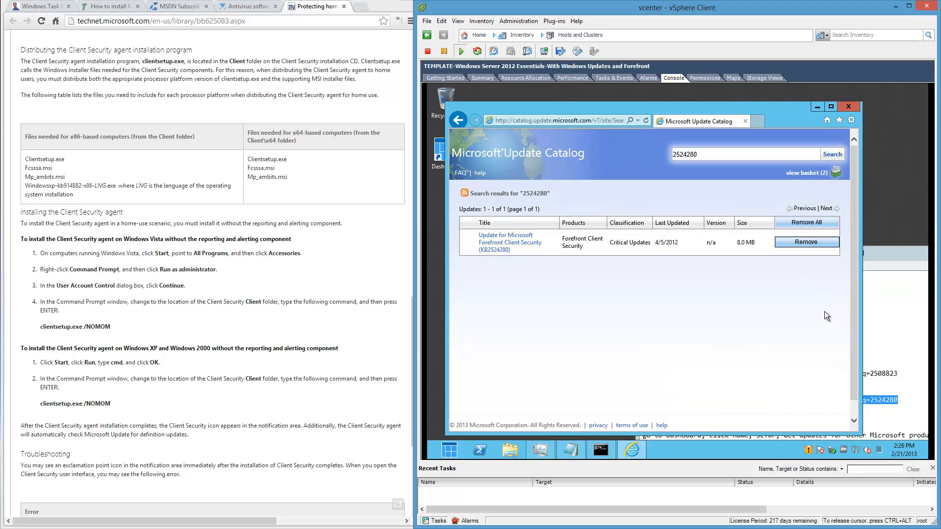
Download both updates in the basket to the user profile's Downloads folder and close the catalog windows.
{"action": "left_click", "coordinate": [807, 175]}
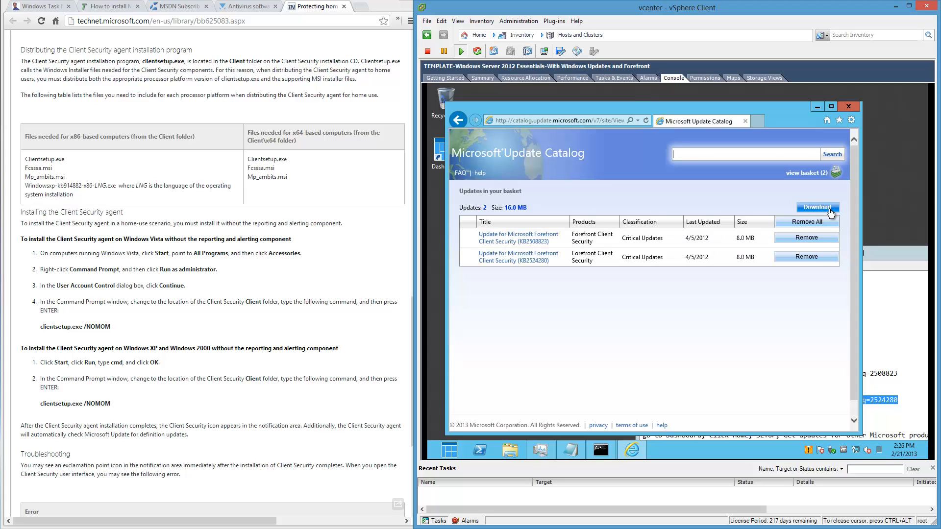
{"action": "left_click", "coordinate": [818, 207]}
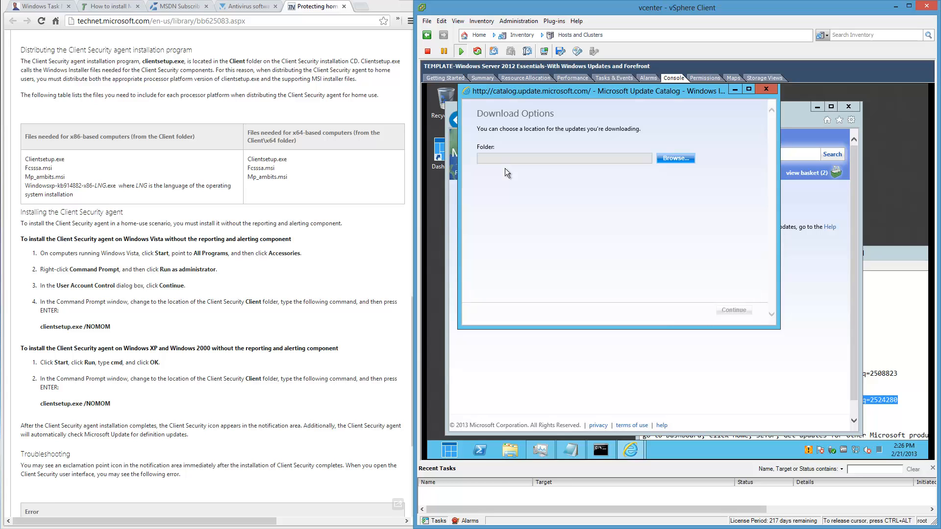
{"action": "left_click", "coordinate": [680, 163]}
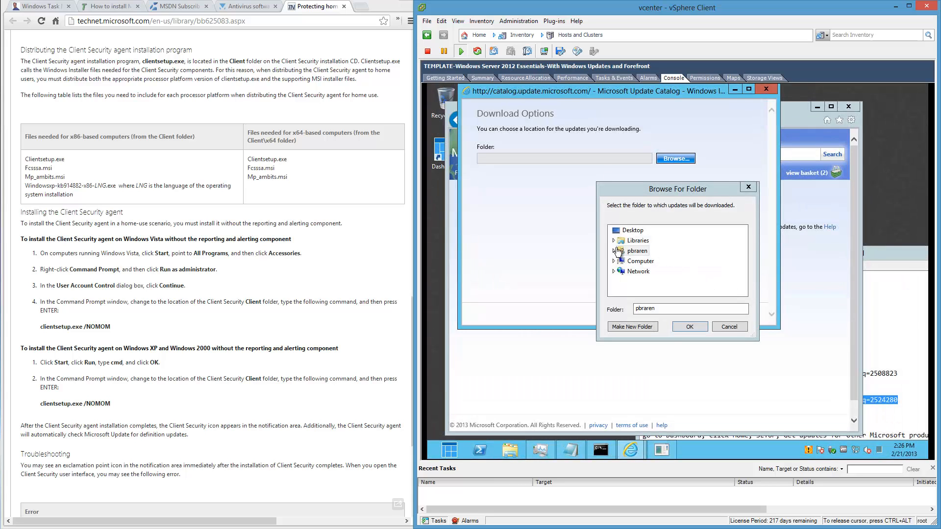
{"action": "left_click", "coordinate": [614, 252]}
{"action": "left_click", "coordinate": [642, 271]}
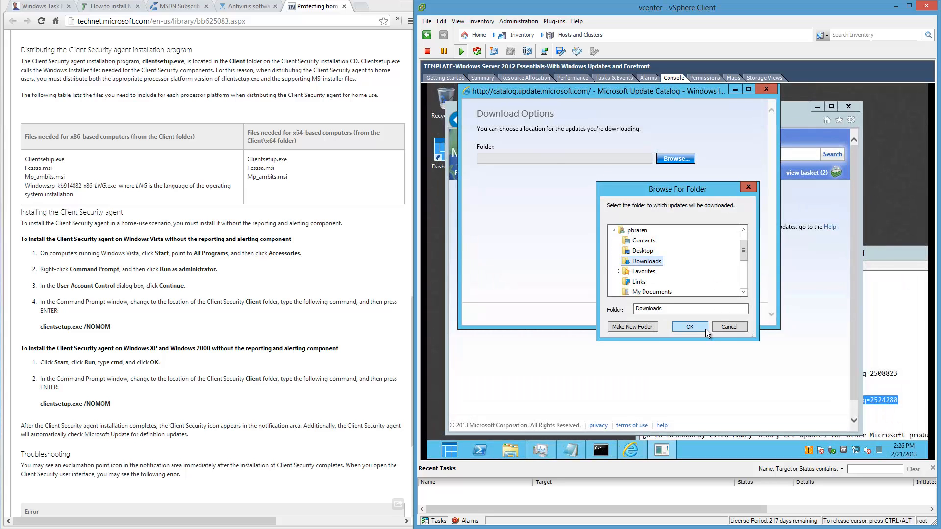
{"action": "left_click", "coordinate": [704, 329]}
{"action": "left_click", "coordinate": [734, 312]}
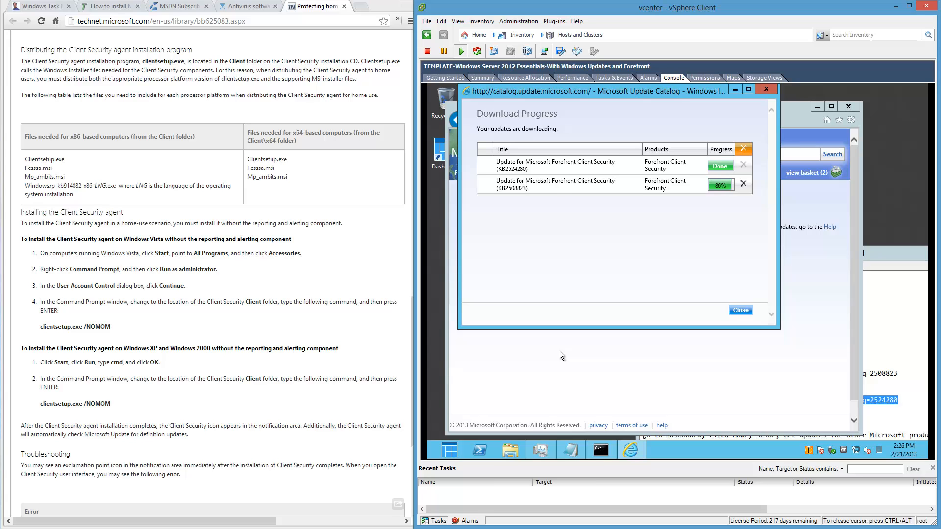
{"action": "left_click", "coordinate": [750, 313]}
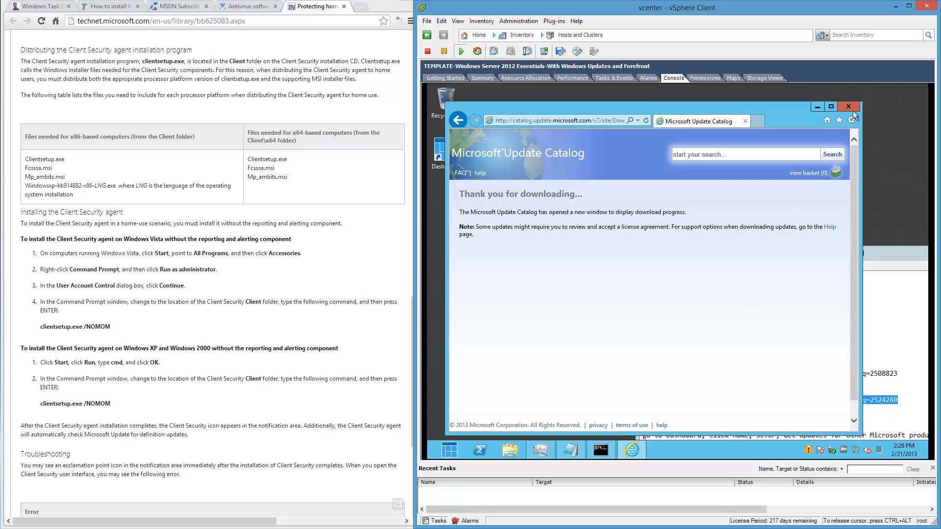
{"action": "left_click", "coordinate": [855, 107]}
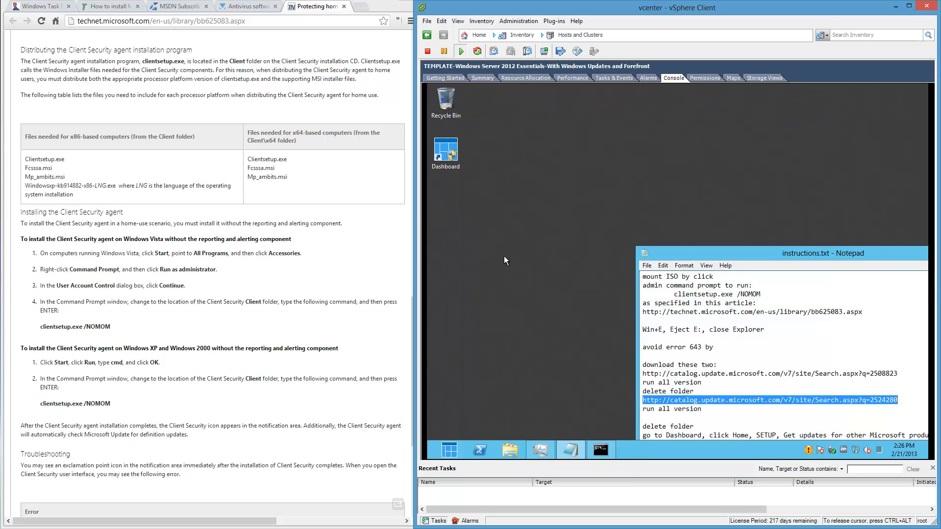
Open the Downloads folder in File Explorer, widen the Name column to show the full names, and bring up the instructions.
{"action": "left_click", "coordinate": [503, 450]}
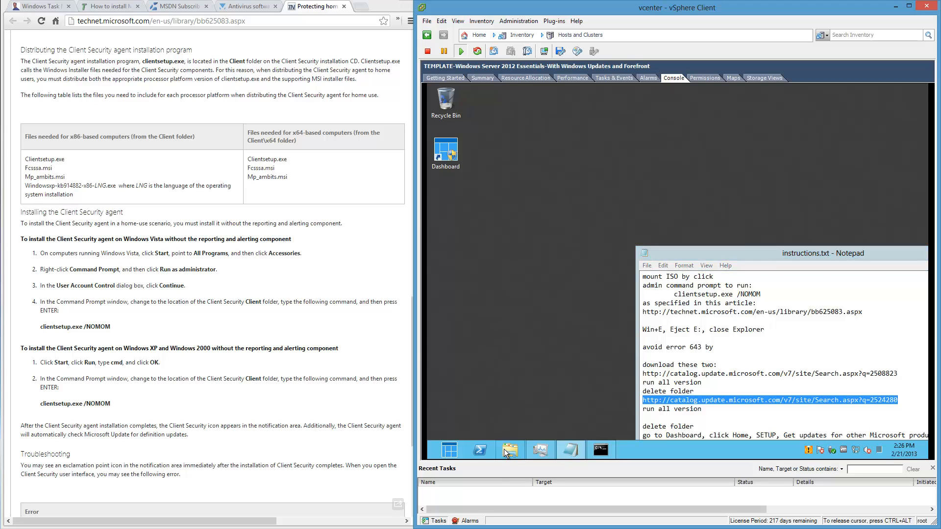
{"action": "left_click", "coordinate": [467, 155]}
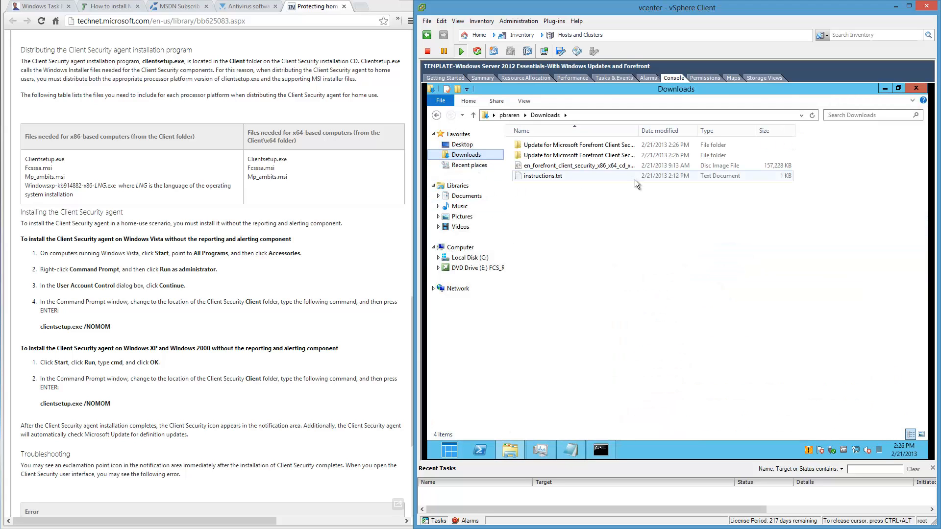
{"action": "left_click_drag", "start_coordinate": [642, 129], "coordinate": [768, 134]}
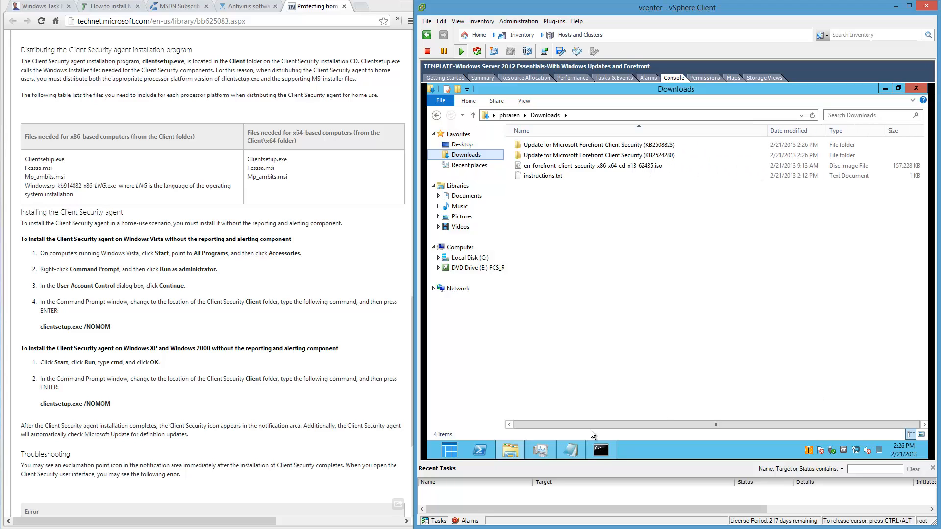
{"action": "left_click", "coordinate": [572, 451]}
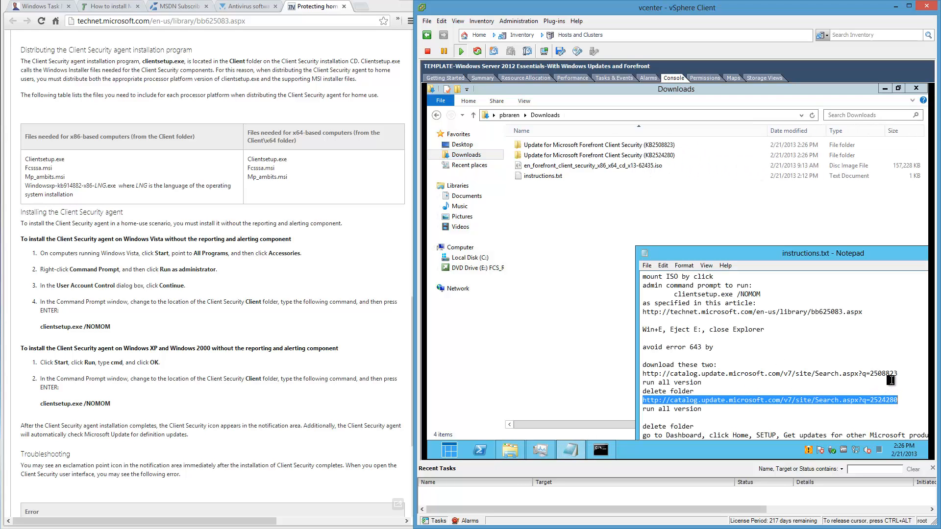
Install the all-fcsam x64 update from the KB2508823 folder, accepting the license terms, and return to the Downloads folder.
{"action": "double_click", "coordinate": [613, 145]}
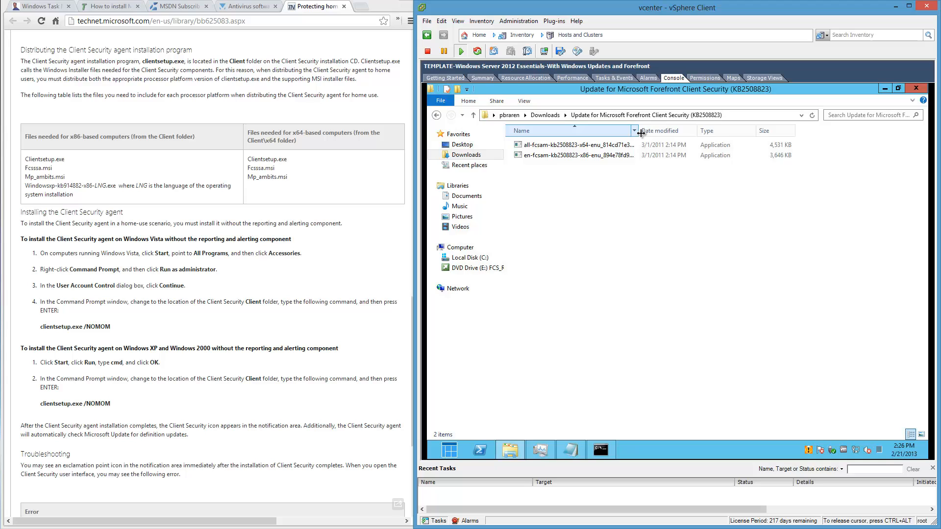
{"action": "left_click_drag", "start_coordinate": [639, 131], "coordinate": [721, 130]}
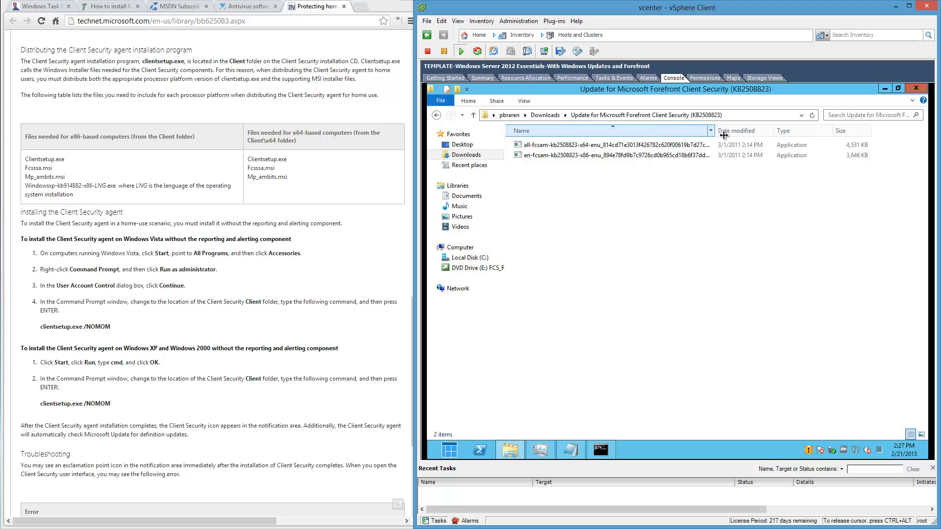
{"action": "left_click", "coordinate": [629, 145]}
{"action": "double_click", "coordinate": [629, 145]}
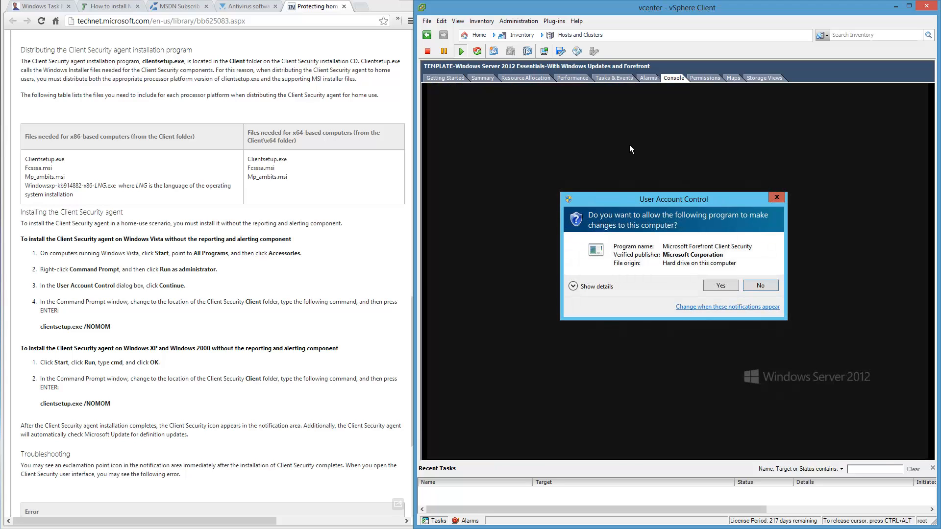
{"action": "left_click", "coordinate": [726, 288]}
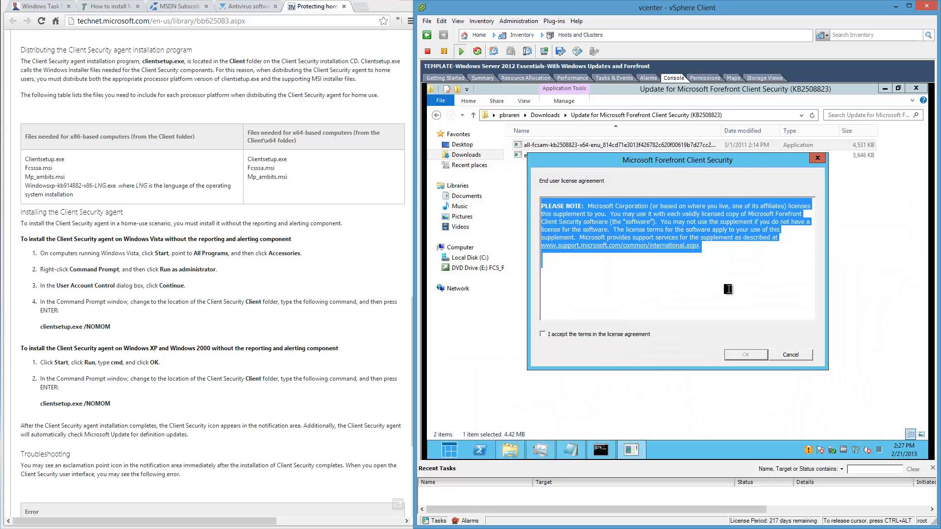
{"action": "left_click", "coordinate": [542, 335]}
{"action": "left_click", "coordinate": [755, 354]}
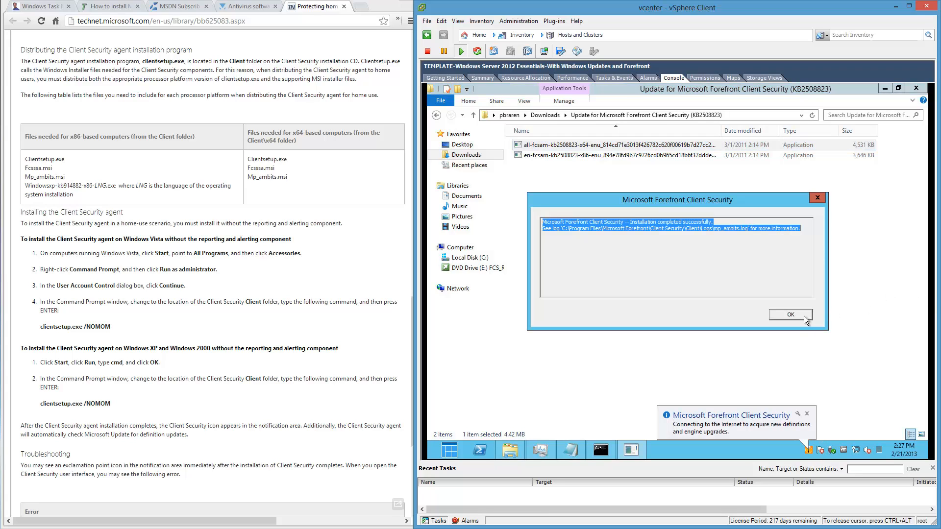
{"action": "left_click", "coordinate": [804, 316]}
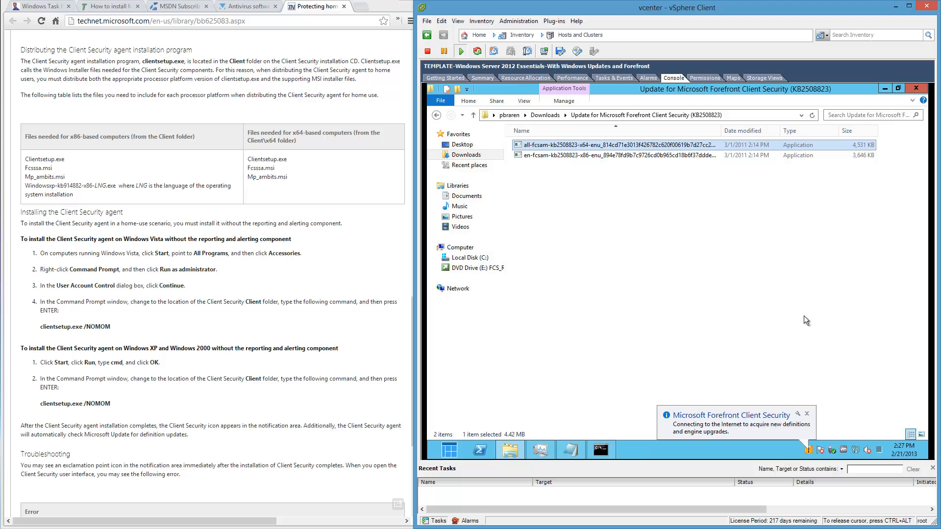
{"action": "left_click", "coordinate": [541, 115]}
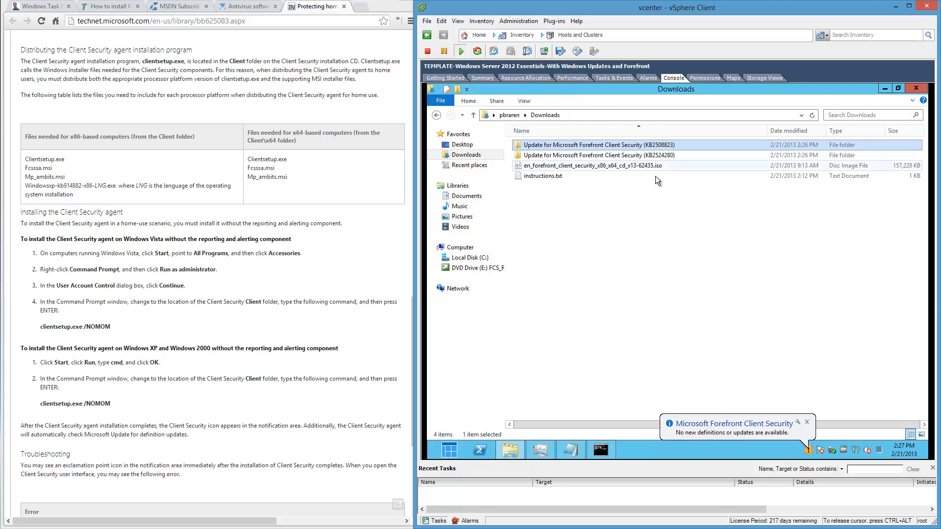
Install the all-fcsam x64 update from the KB2524280 folder, accepting the license terms, and close the folder window.
{"action": "double_click", "coordinate": [677, 155]}
{"action": "double_click", "coordinate": [593, 148]}
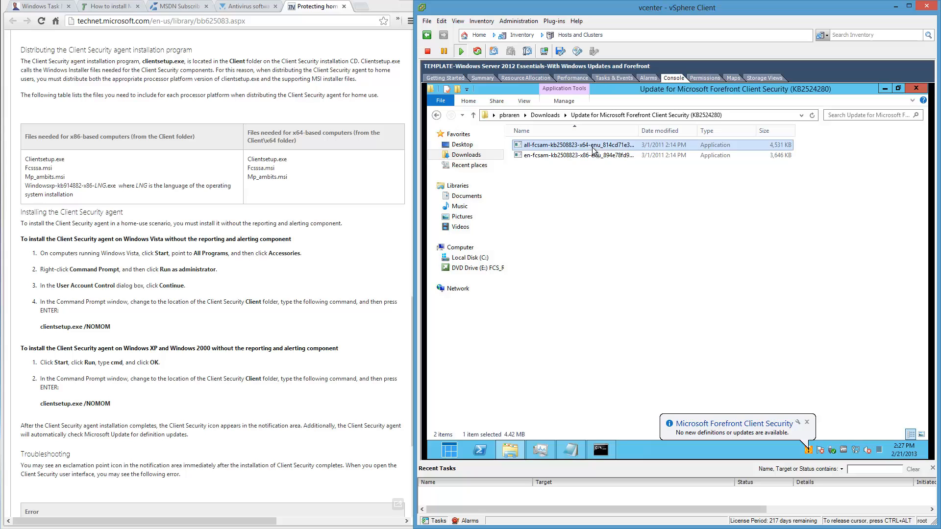
{"action": "left_click", "coordinate": [727, 284]}
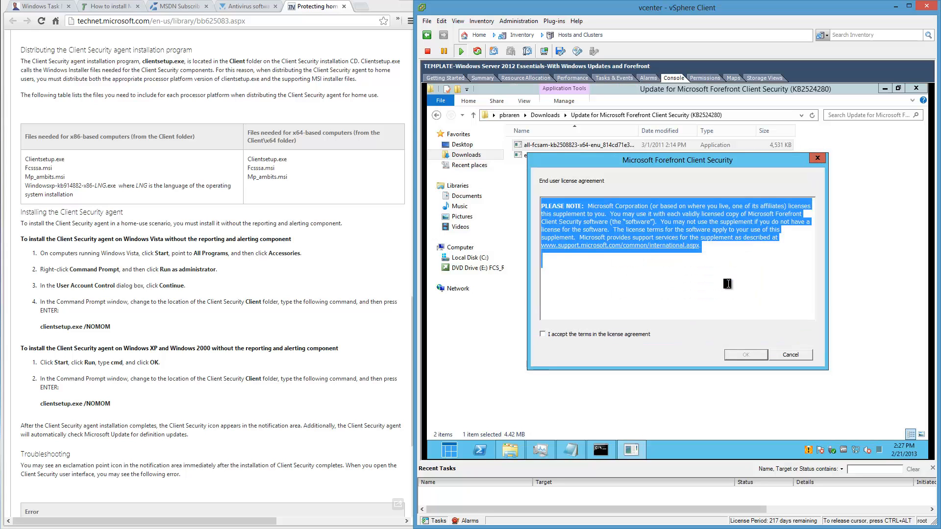
{"action": "left_click", "coordinate": [621, 337]}
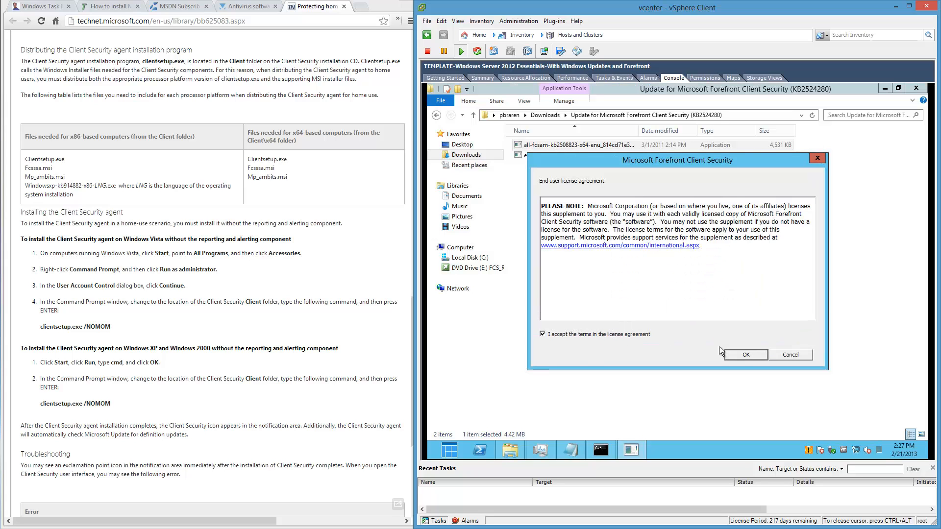
{"action": "left_click", "coordinate": [757, 353]}
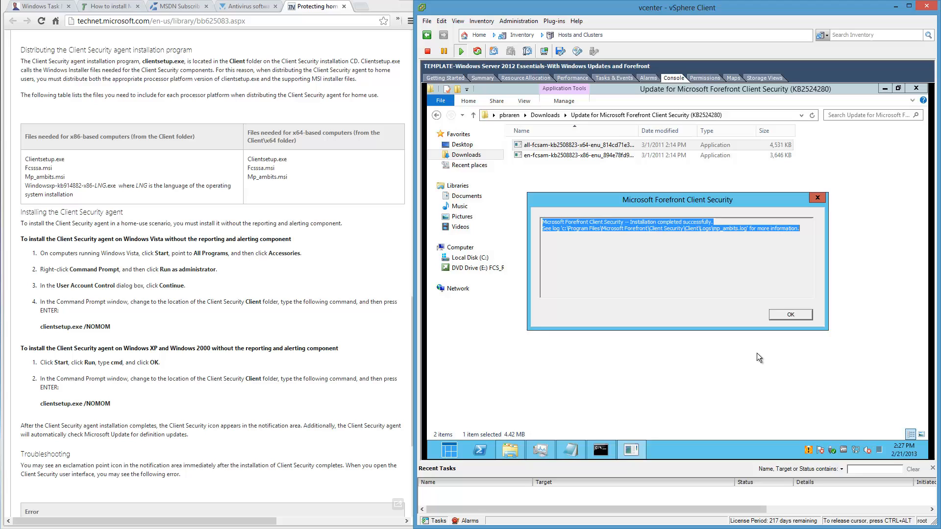
{"action": "left_click", "coordinate": [798, 314]}
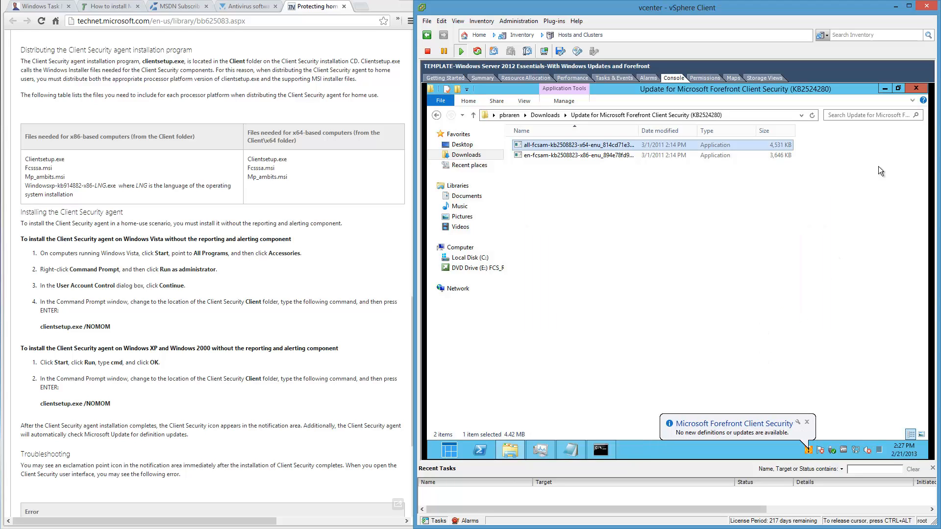
{"action": "left_click", "coordinate": [914, 89]}
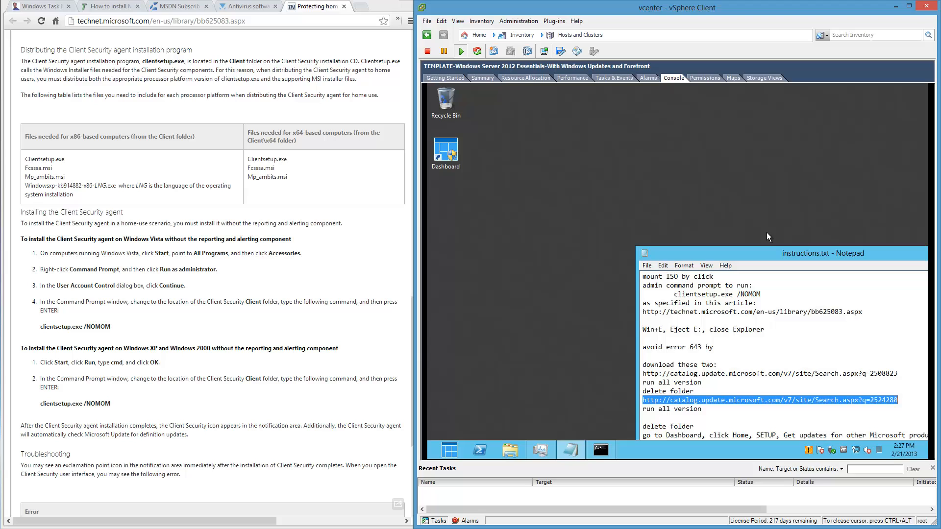
Reposition and widen the instructions.txt window to read the remaining steps through the Dashboard update line, and minimize it.
{"action": "left_click", "coordinate": [725, 393]}
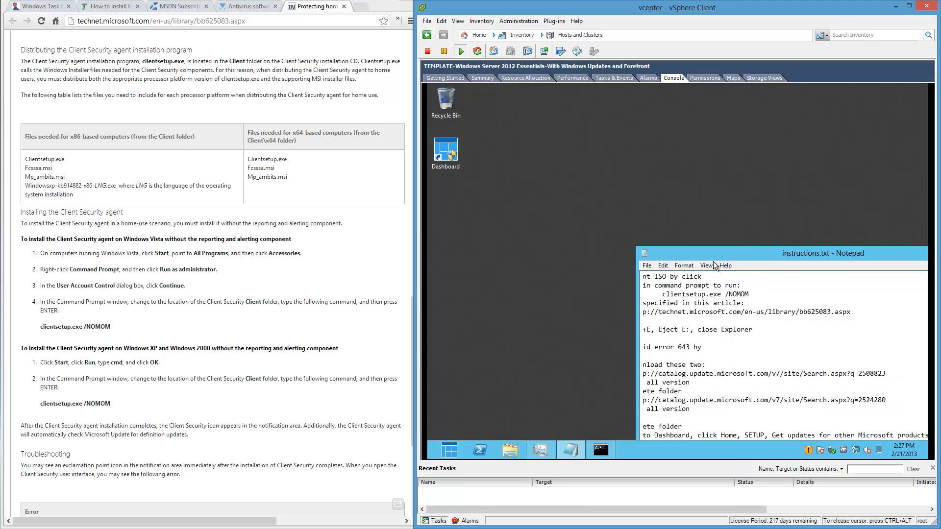
{"action": "left_click_drag", "start_coordinate": [716, 253], "coordinate": [715, 146]}
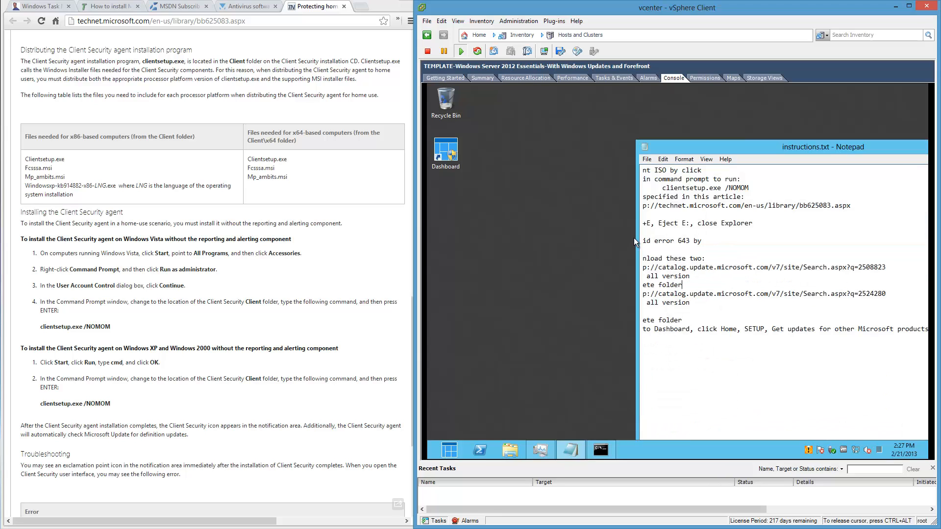
{"action": "left_click_drag", "start_coordinate": [635, 240], "coordinate": [559, 240]}
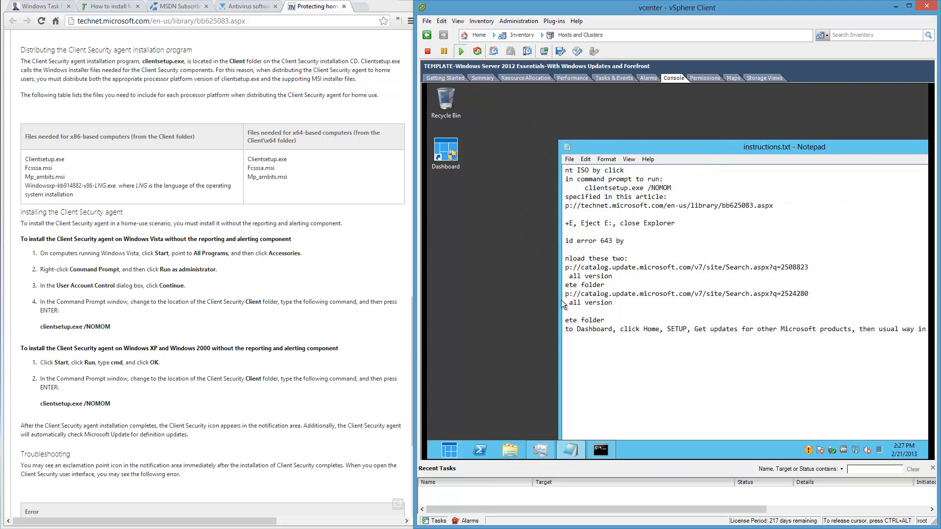
{"action": "left_click", "coordinate": [638, 329]}
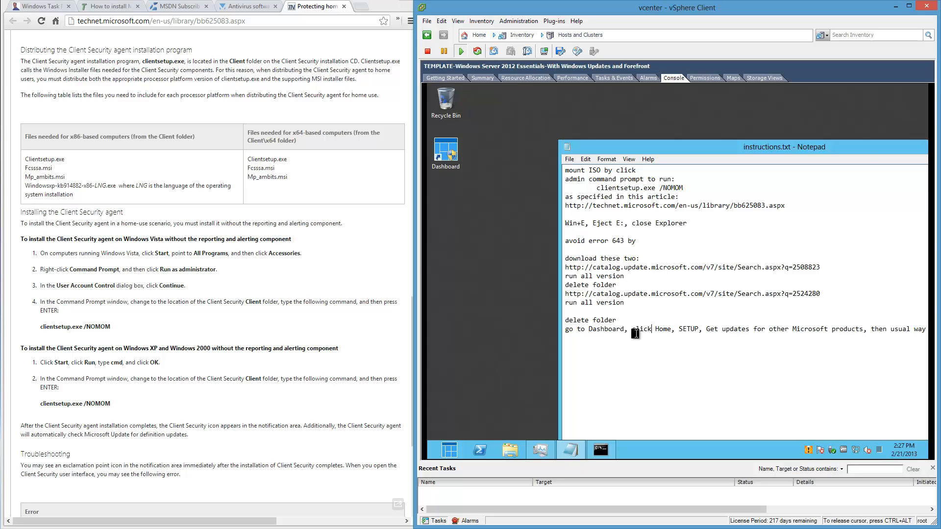
{"action": "left_click_drag", "start_coordinate": [865, 156], "coordinate": [695, 168]}
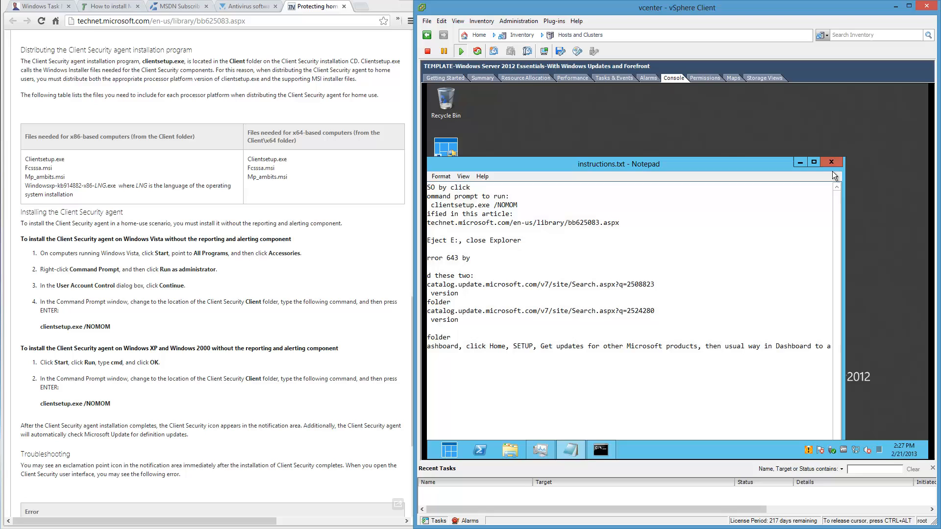
{"action": "left_click", "coordinate": [802, 161]}
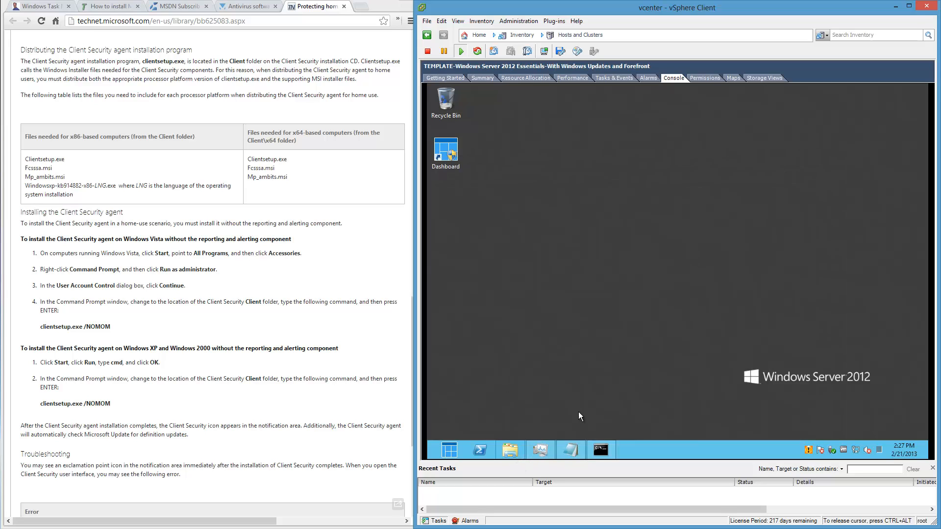
Eject the Forefront DVD drive E: in File Explorer and check that its contents are no longer accessible.
{"action": "left_click", "coordinate": [510, 450]}
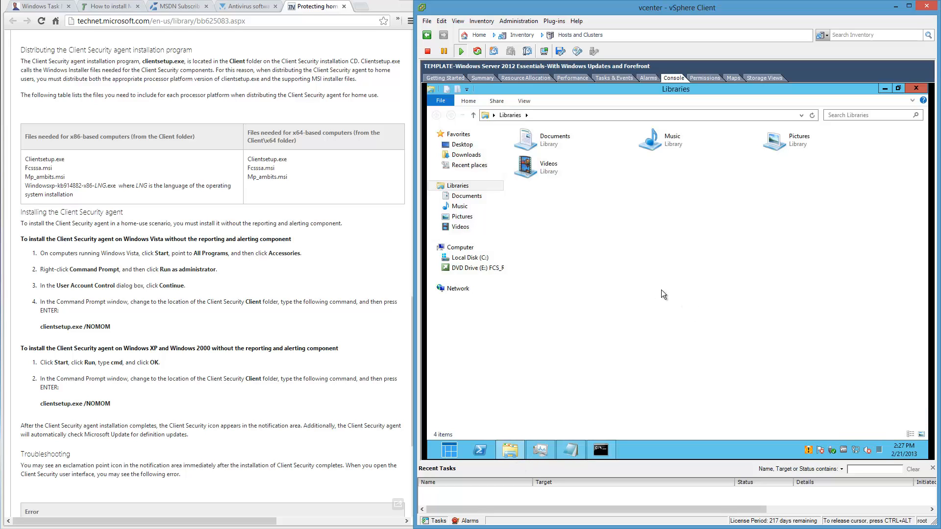
{"action": "right_click", "coordinate": [474, 269]}
{"action": "left_click", "coordinate": [498, 323]}
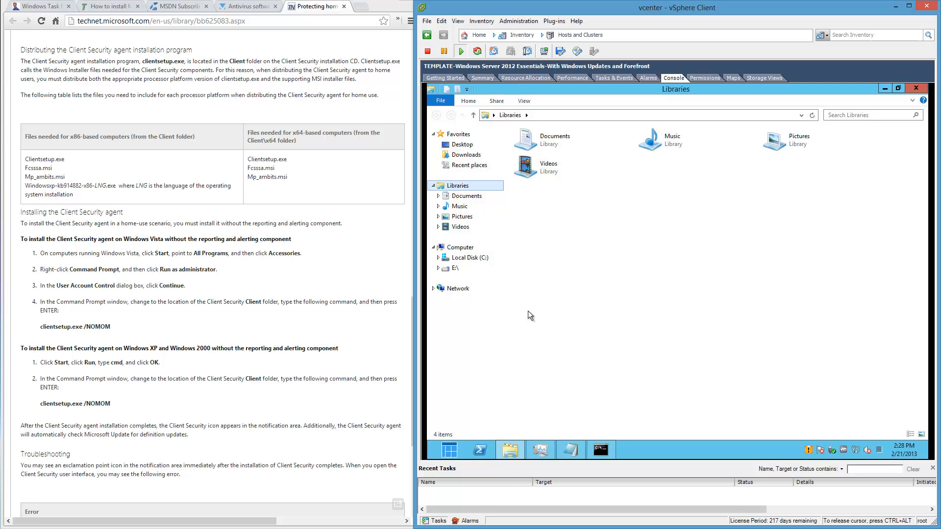
{"action": "left_click", "coordinate": [456, 268]}
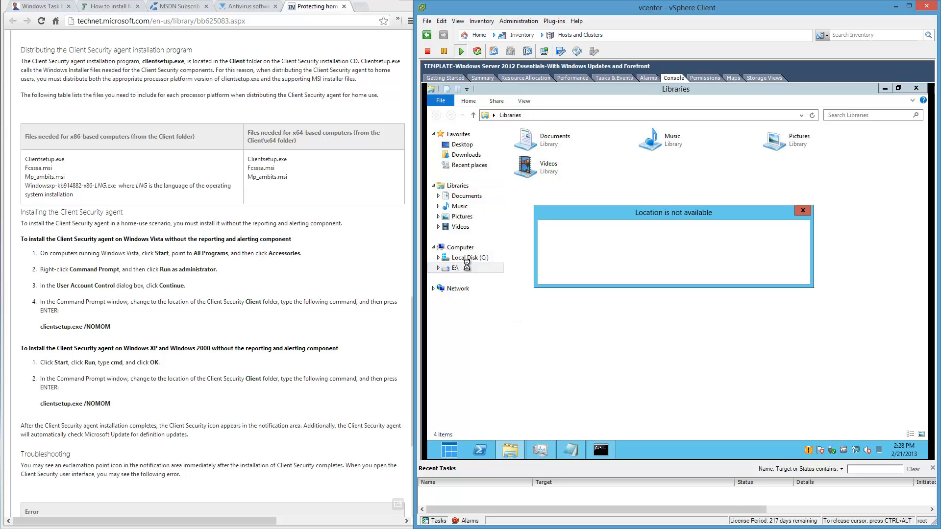
{"action": "left_click", "coordinate": [798, 273]}
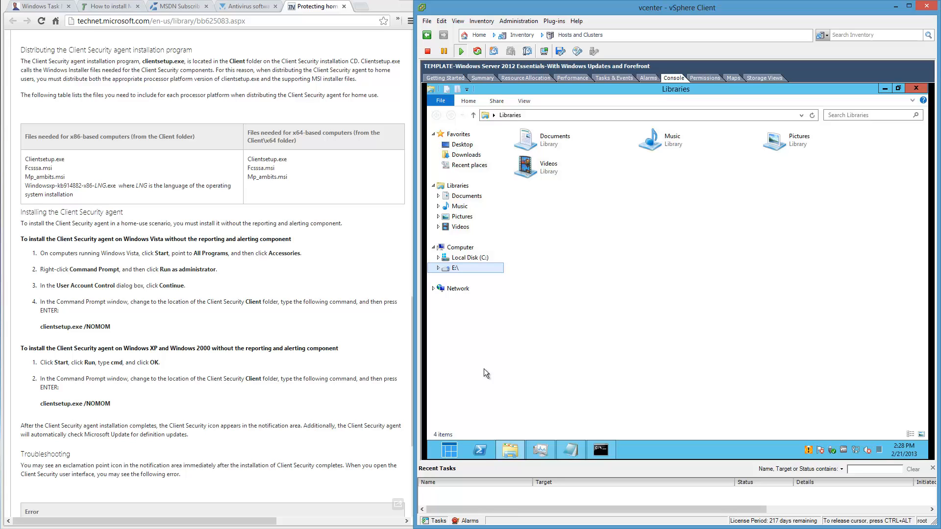
Permanently delete the KB2508823 and KB2524280 update folders from Downloads.
{"action": "left_click", "coordinate": [465, 155]}
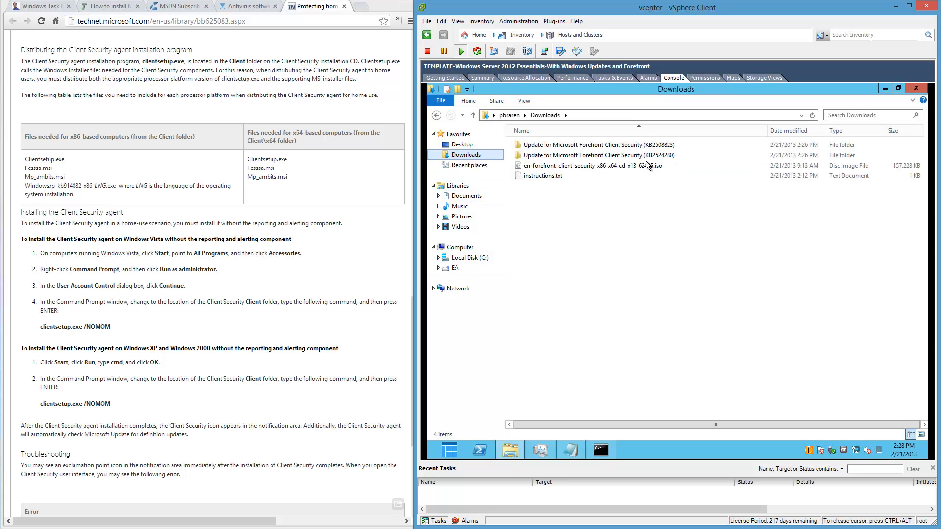
{"action": "left_click", "coordinate": [657, 145]}
{"action": "left_click", "coordinate": [668, 157], "text": "shift"}
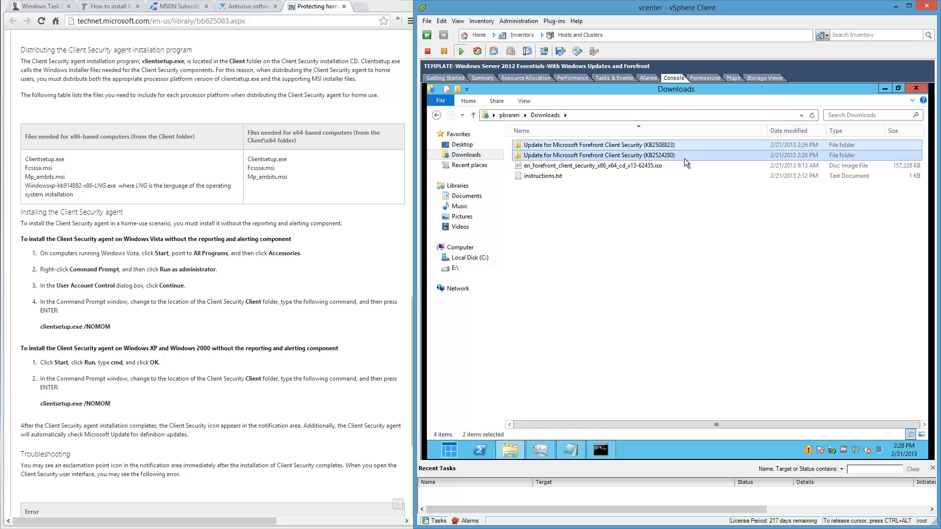
{"action": "key", "text": "shift+Delete"}
{"action": "left_click", "coordinate": [730, 275]}
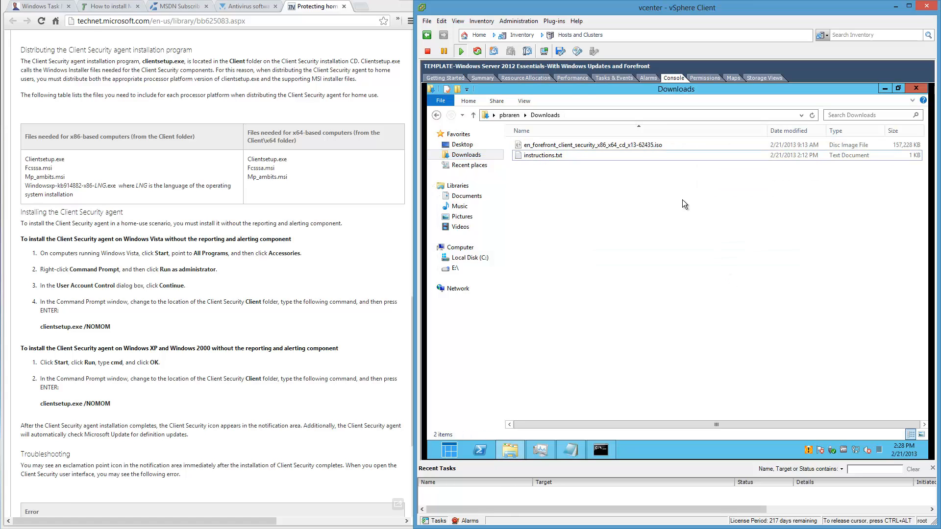
Permanently delete the en_forefront_client_security_x86_x64_cd_x13-62435.iso image from Downloads and close File Explorer.
{"action": "left_click", "coordinate": [633, 144]}
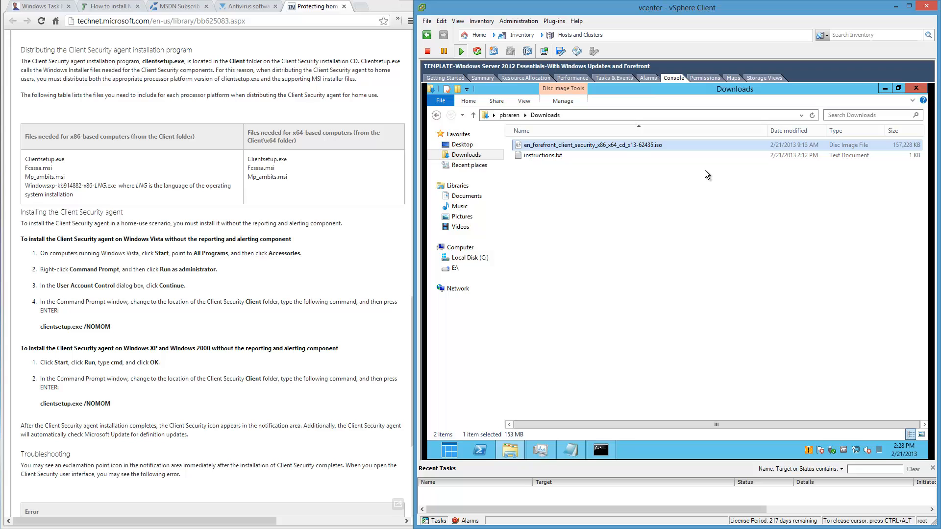
{"action": "key", "text": "shift+Delete"}
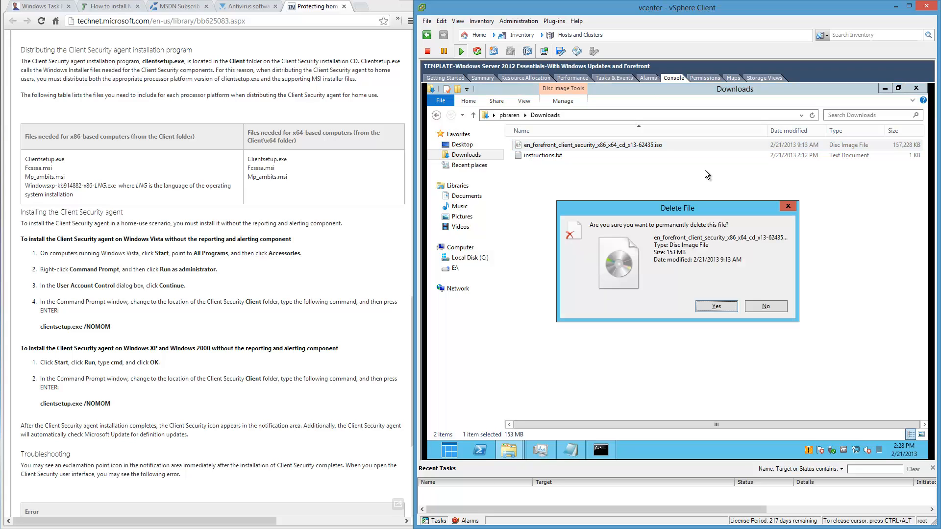
{"action": "key", "text": "Return"}
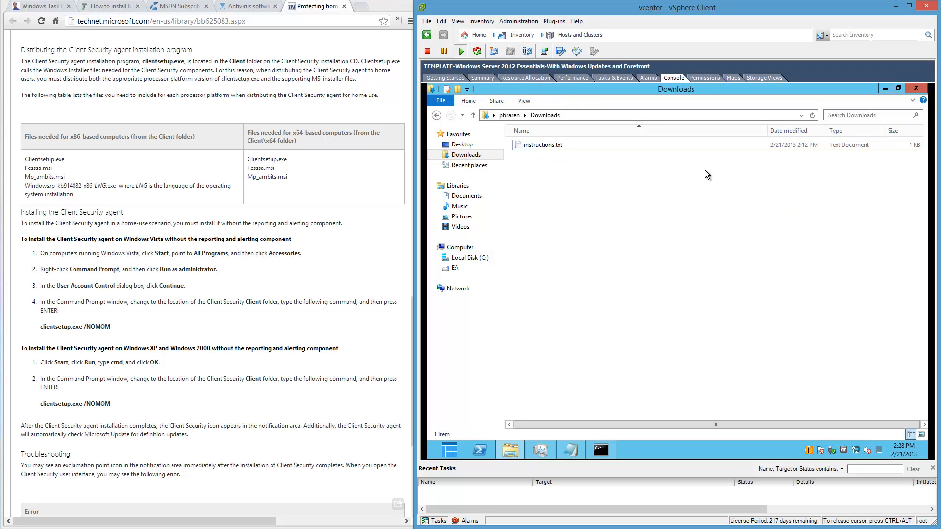
{"action": "left_click", "coordinate": [913, 89]}
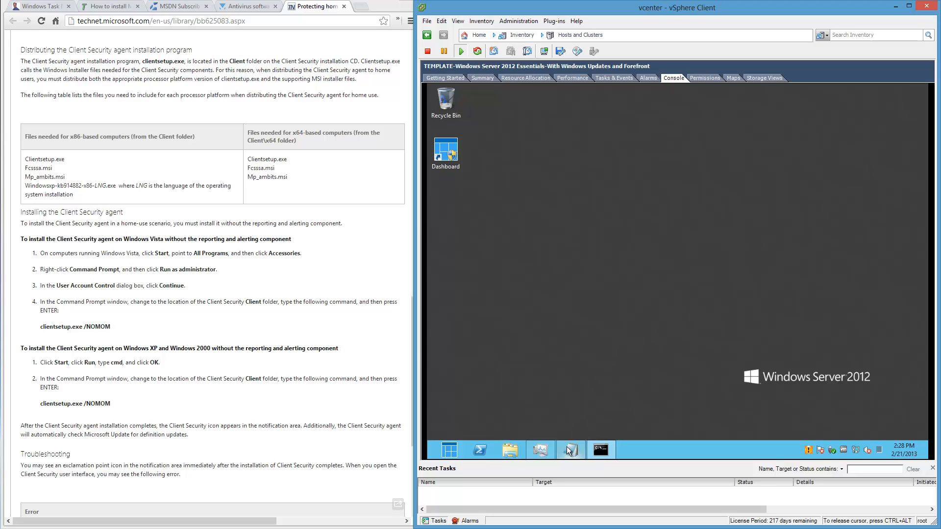
Close the leftover background window and the administrator Command Prompt, leaving the instructions open.
{"action": "left_click", "coordinate": [539, 454]}
{"action": "key", "text": "alt+F4"}
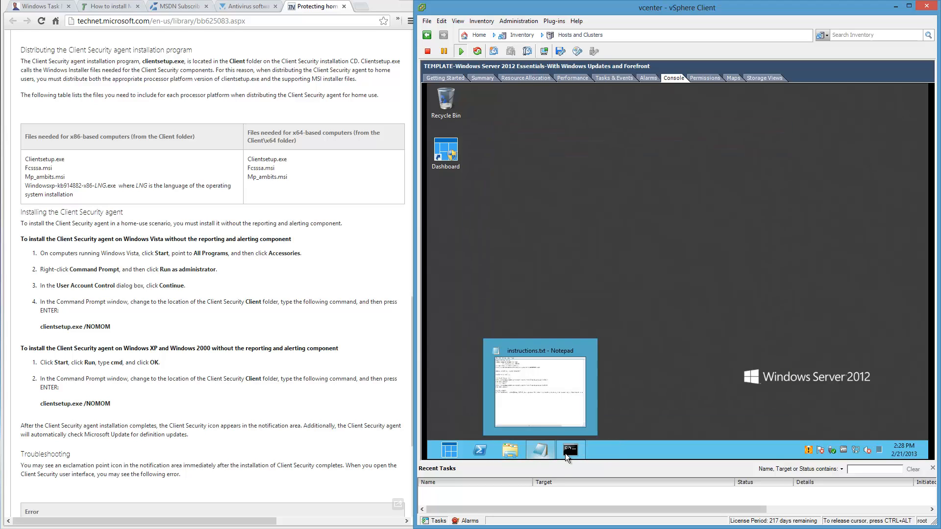
{"action": "left_click", "coordinate": [577, 449]}
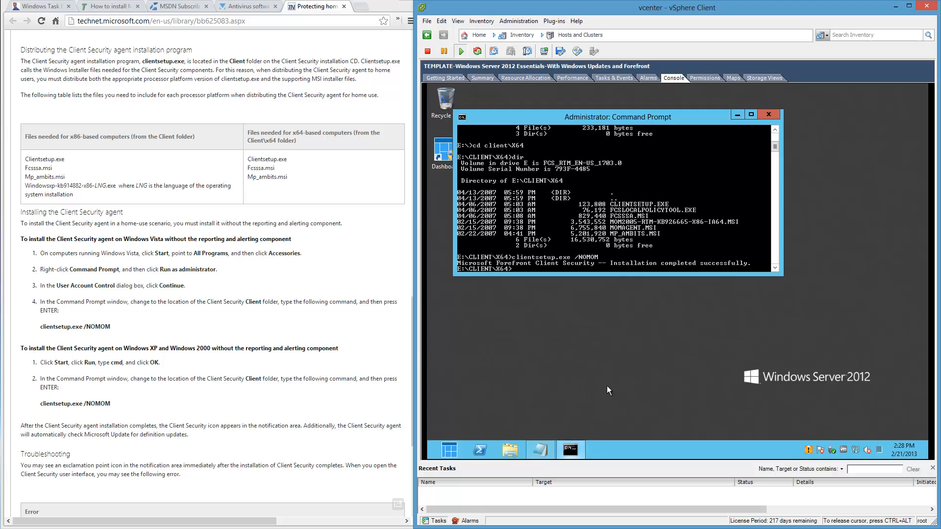
{"action": "left_click", "coordinate": [772, 116]}
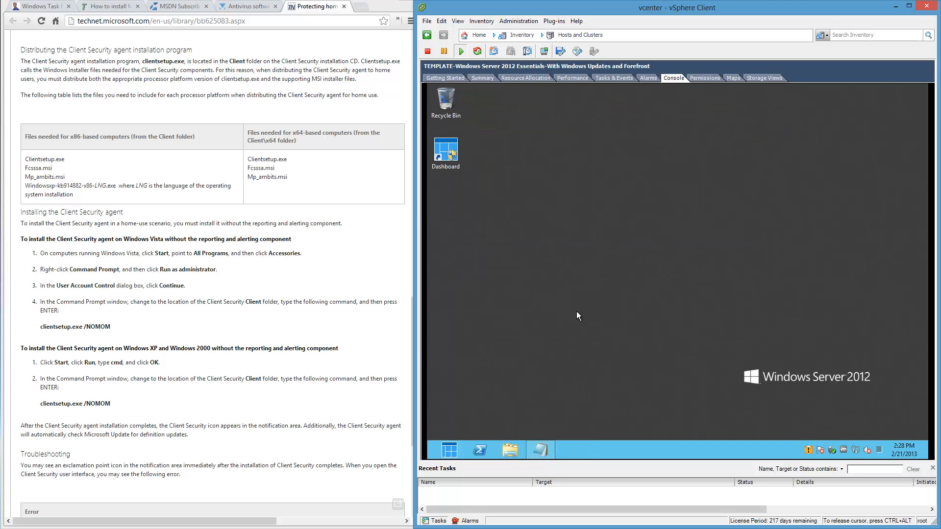
Open Microsoft Forefront Client Security to review its protection and definition status, and close it.
{"action": "double_click", "coordinate": [808, 451]}
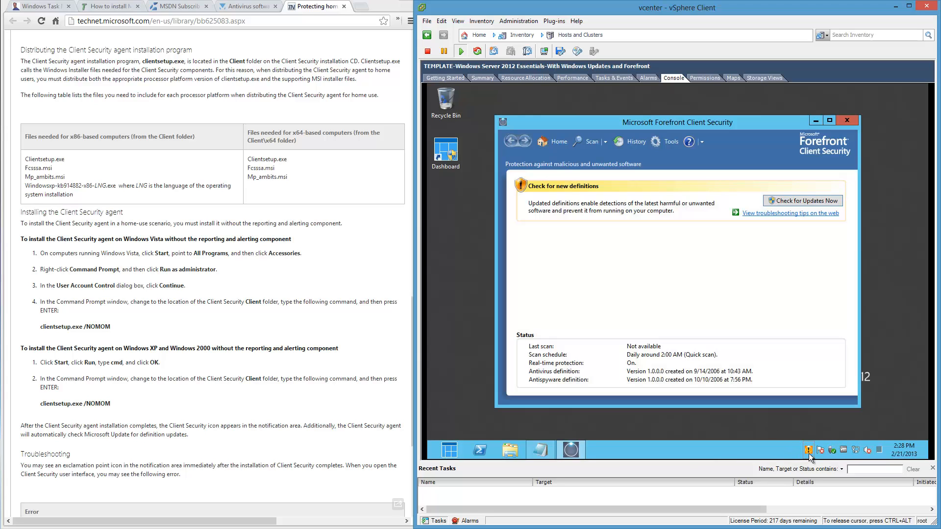
{"action": "left_click", "coordinate": [848, 122]}
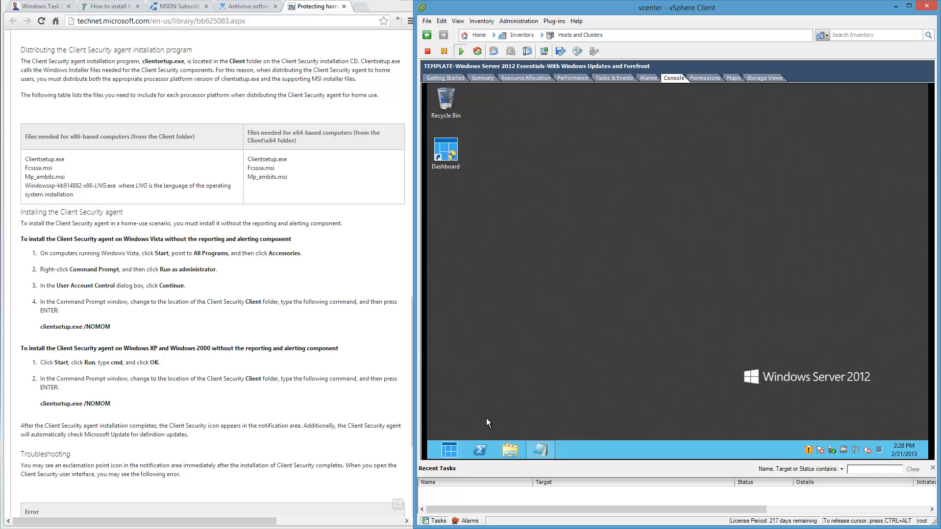
Open the Essentials Dashboard, activate updates for other Microsoft products with Use Microsoft Update, and recheck the activation.
{"action": "left_click", "coordinate": [455, 454]}
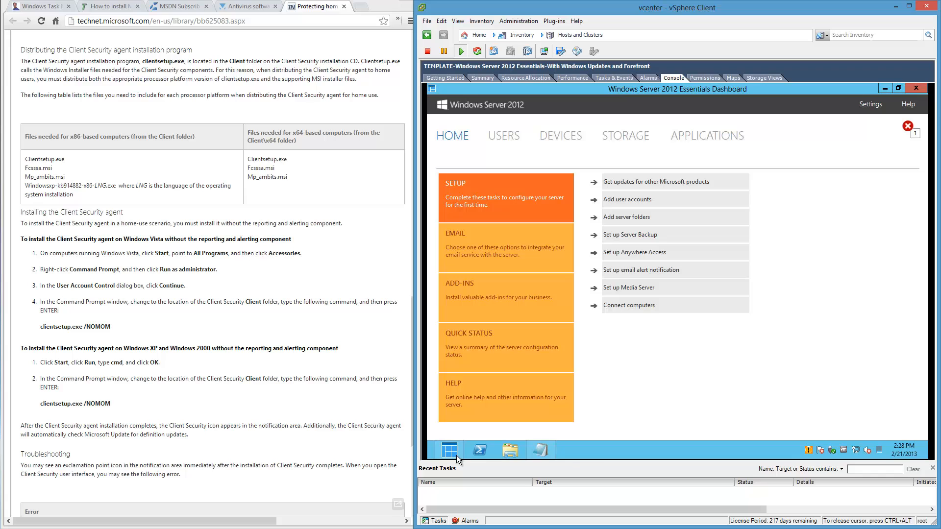
{"action": "mouse_move", "coordinate": [457, 454]}
{"action": "left_click", "coordinate": [706, 184]}
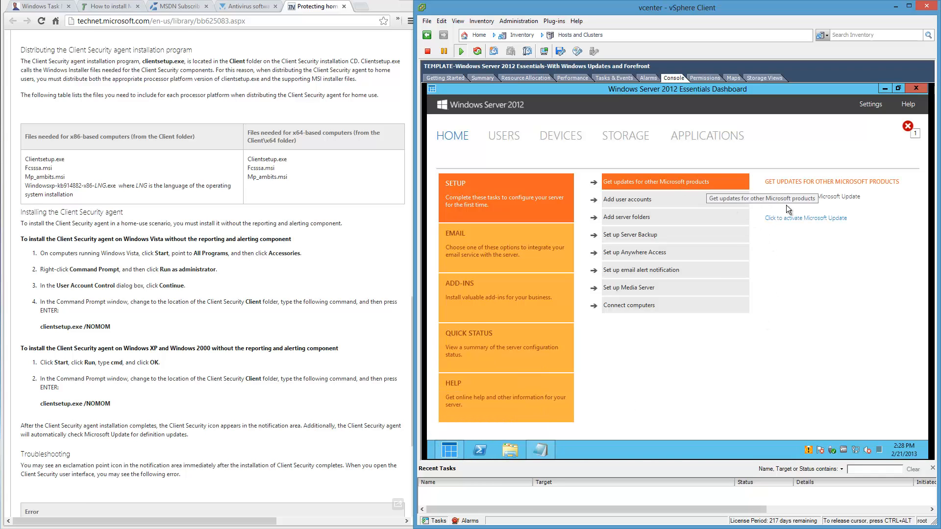
{"action": "left_click", "coordinate": [846, 220]}
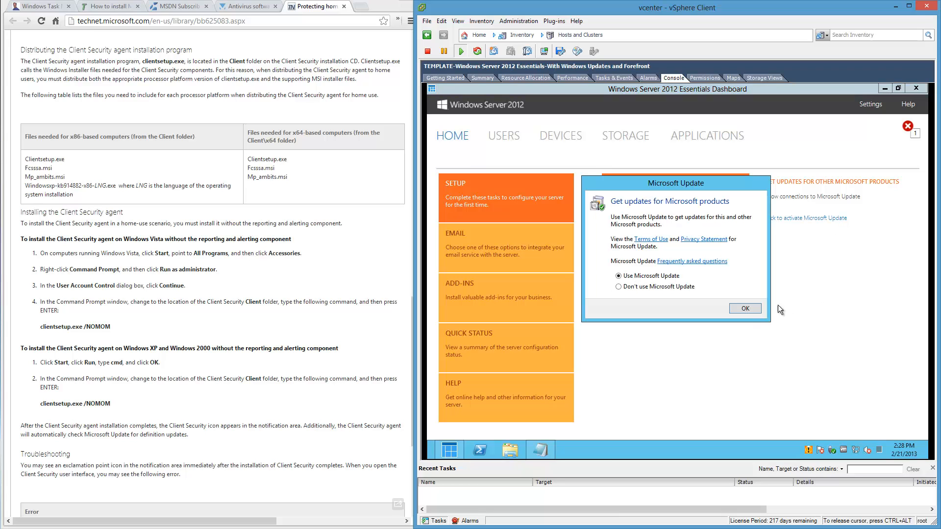
{"action": "left_click", "coordinate": [755, 310]}
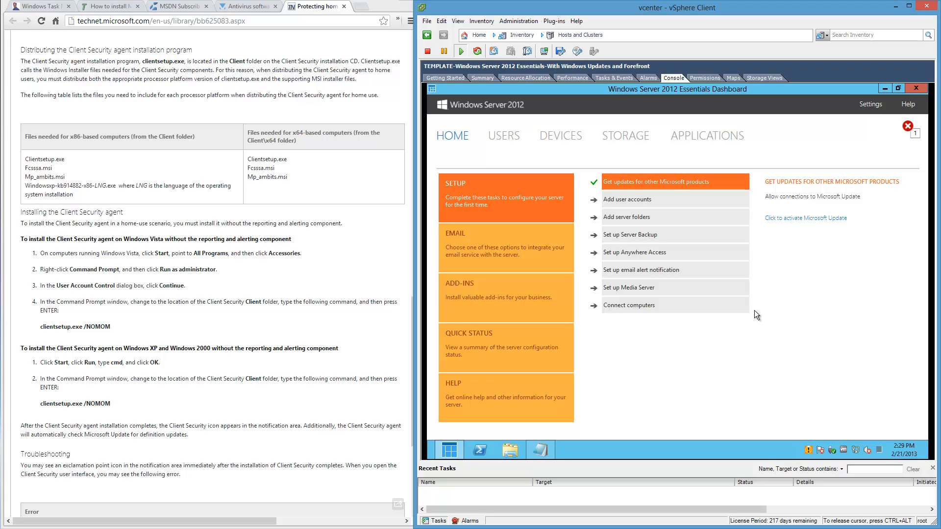
{"action": "left_click", "coordinate": [844, 219]}
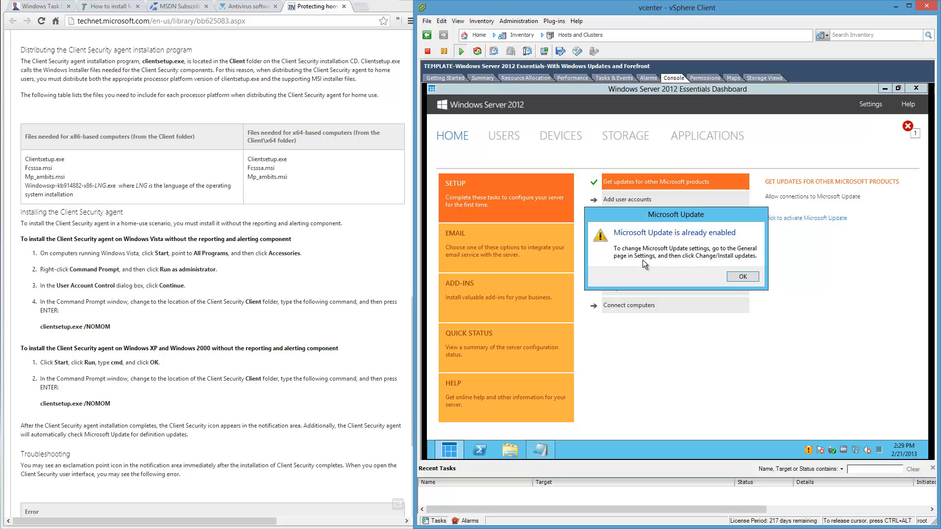
{"action": "left_click", "coordinate": [743, 277]}
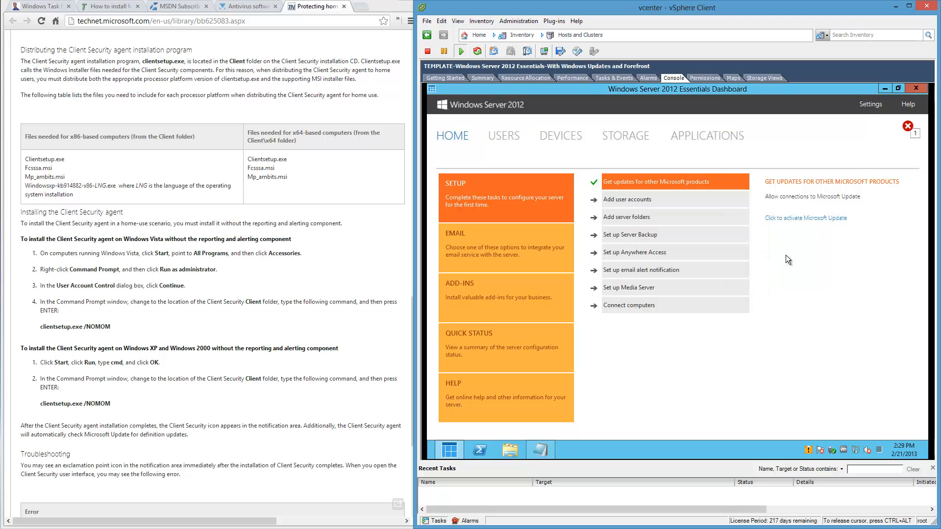
Open the Dashboard's update settings and turn on automatic updates in Windows Update.
{"action": "left_click", "coordinate": [877, 108]}
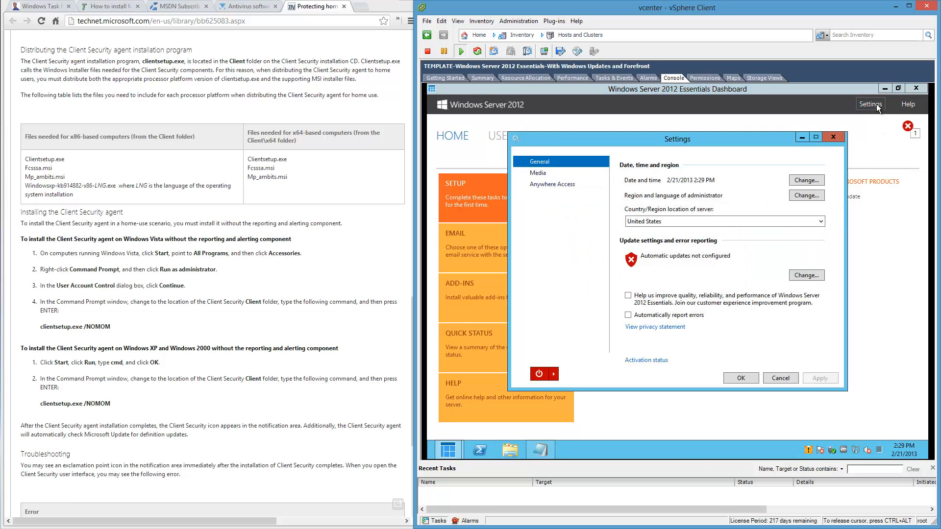
{"action": "left_click", "coordinate": [820, 273]}
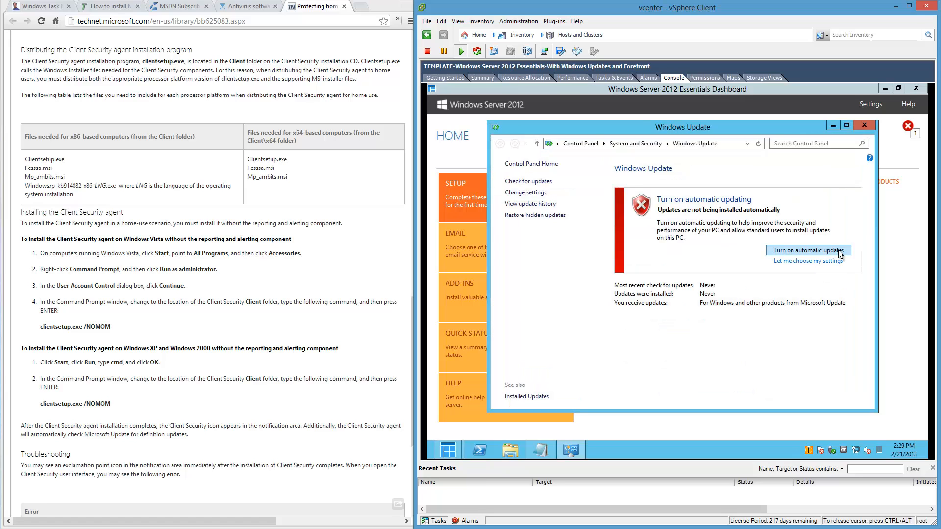
{"action": "left_click", "coordinate": [838, 251]}
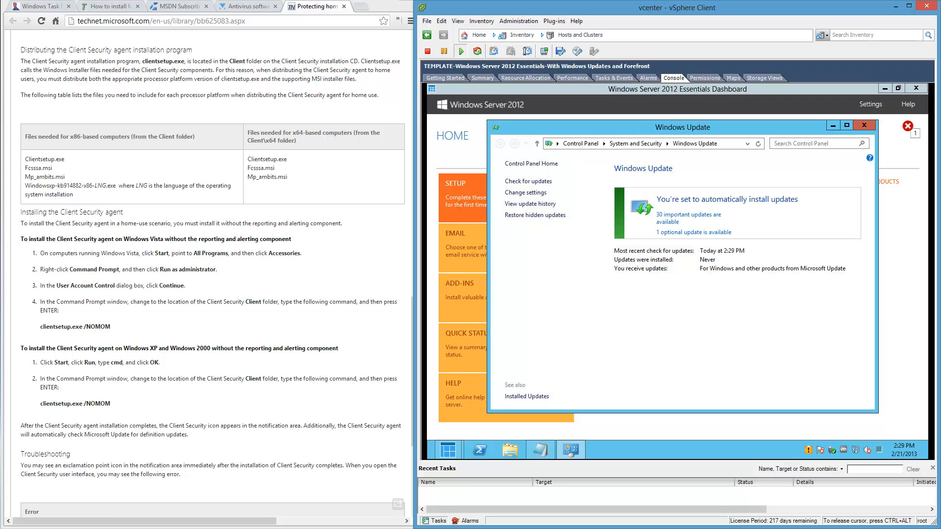
Open the list of available important updates, maximize the window, and widen the Name column to read the full update titles.
{"action": "left_click", "coordinate": [684, 216]}
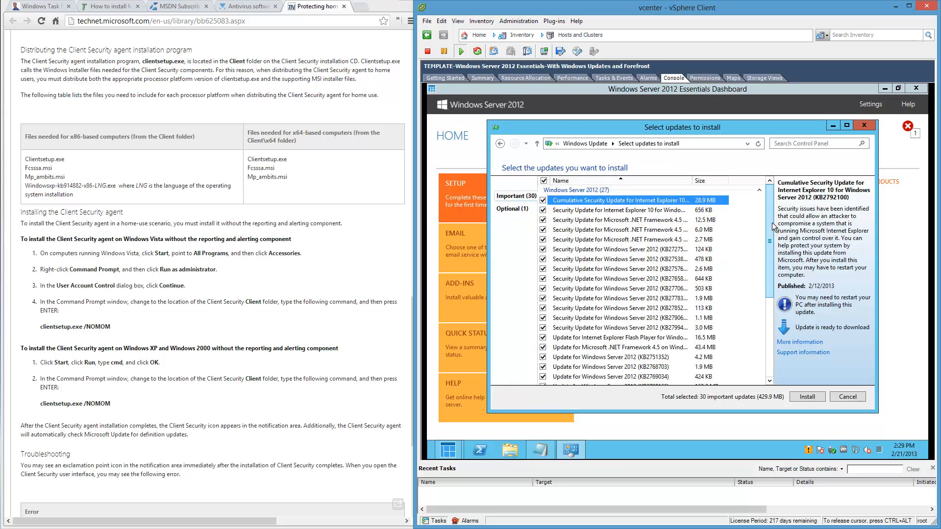
{"action": "left_click_drag", "start_coordinate": [772, 223], "coordinate": [765, 324]}
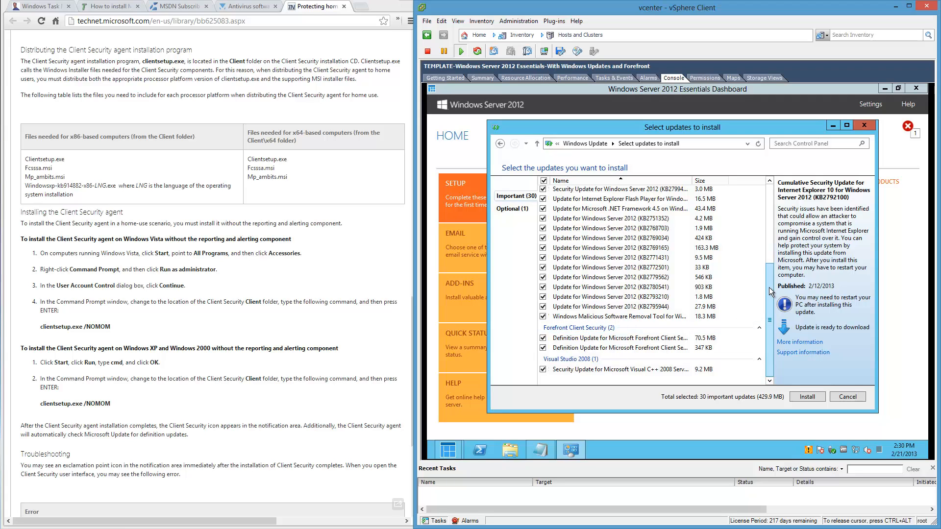
{"action": "left_click_drag", "start_coordinate": [692, 180], "coordinate": [737, 180]}
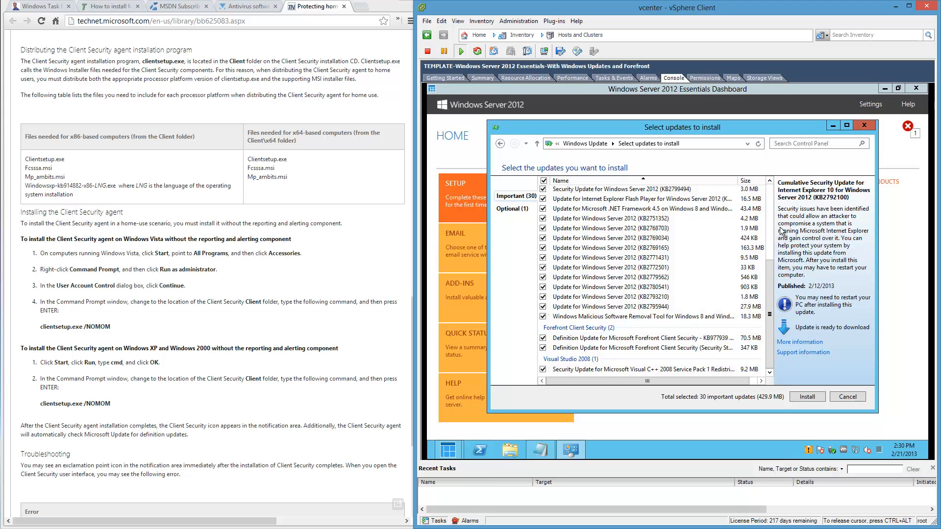
{"action": "left_click", "coordinate": [846, 125]}
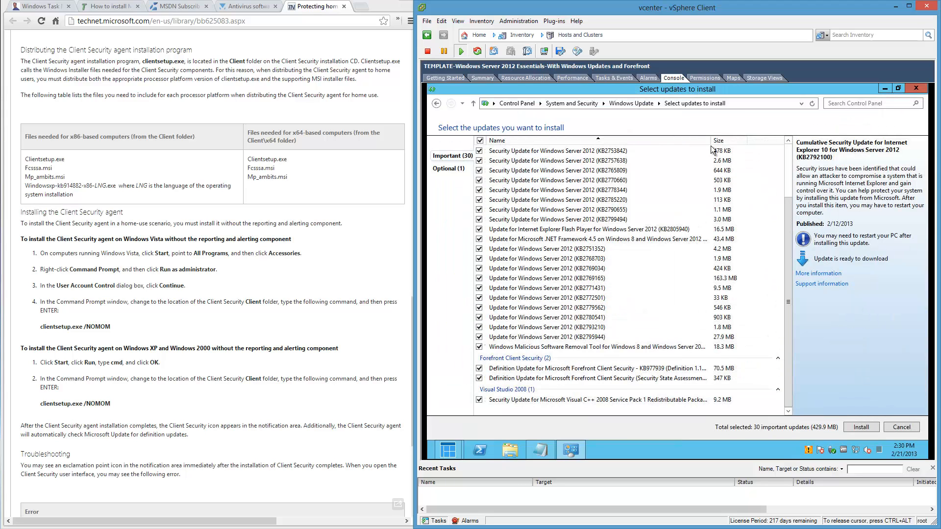
{"action": "left_click_drag", "start_coordinate": [711, 141], "coordinate": [747, 140]}
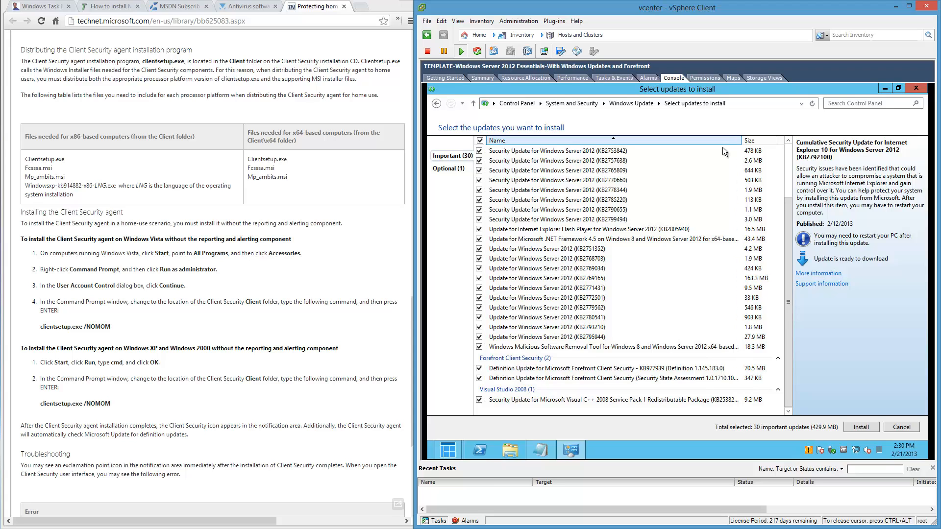
Clear all selected updates, select only the two Forefront Client Security definition updates, and install them.
{"action": "left_click", "coordinate": [481, 141]}
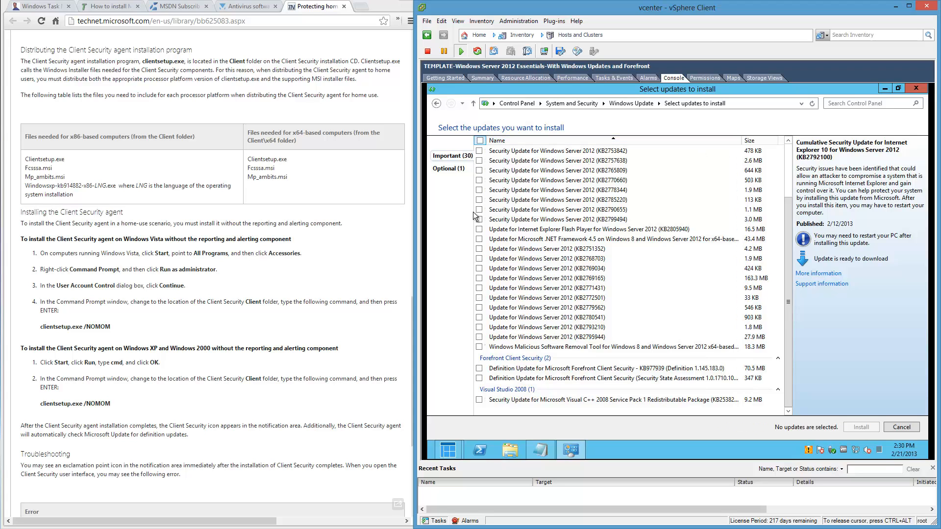
{"action": "left_click", "coordinate": [482, 371]}
{"action": "left_click", "coordinate": [480, 369]}
{"action": "left_click", "coordinate": [479, 378]}
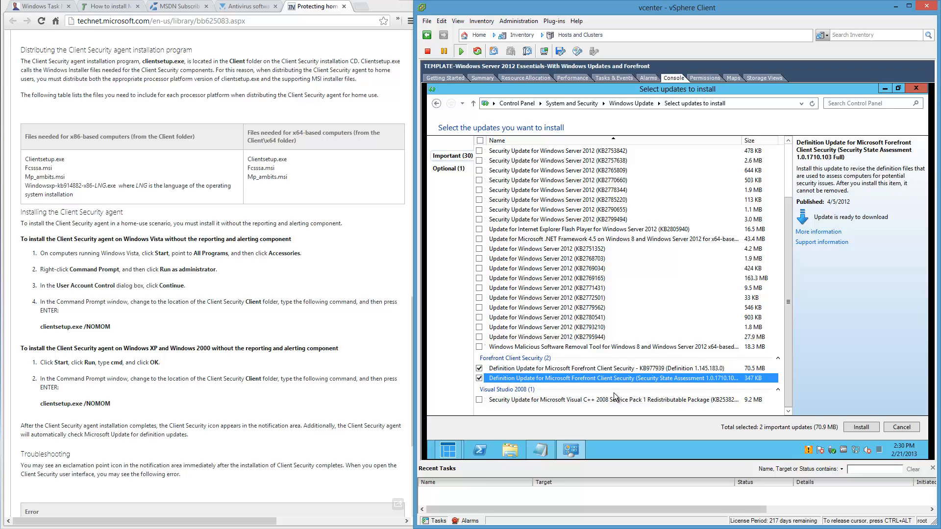
{"action": "left_click", "coordinate": [870, 426]}
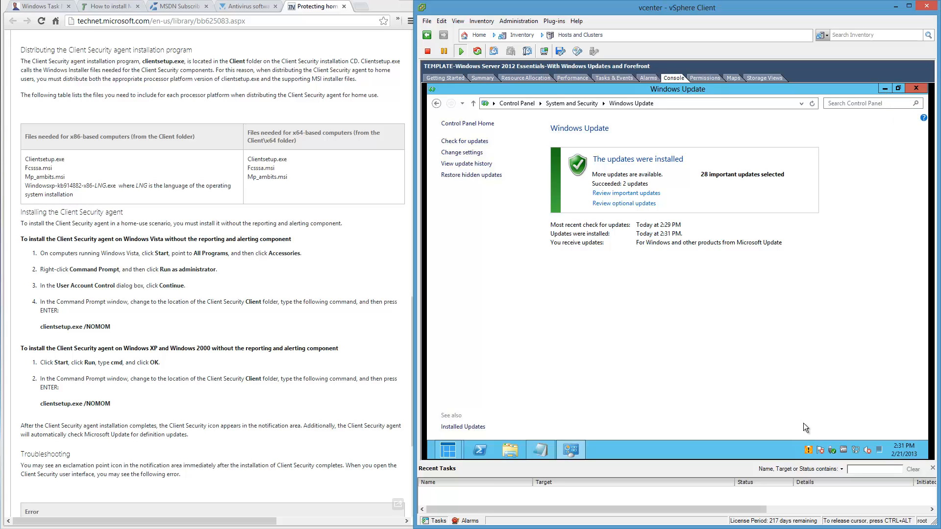
Check the antivirus and antispyware definition status in Microsoft Forefront Client Security and close it.
{"action": "double_click", "coordinate": [809, 451]}
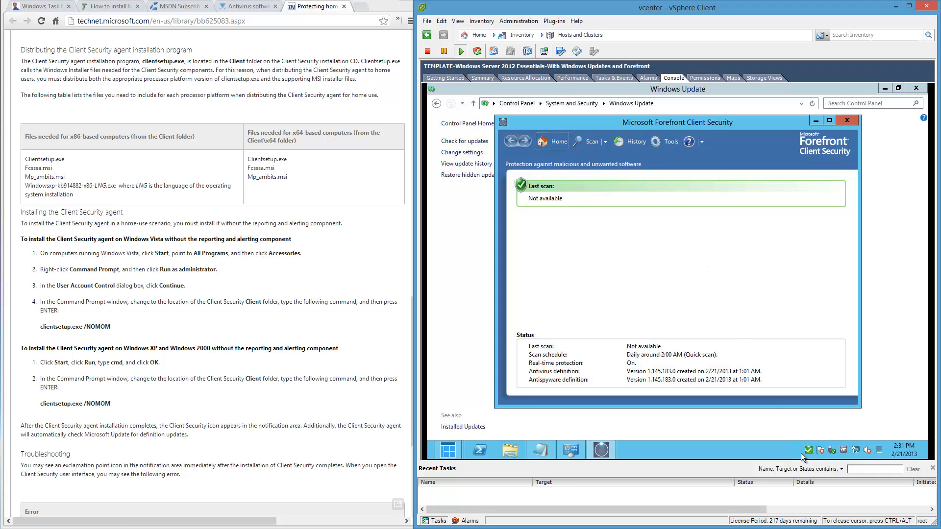
{"action": "left_click", "coordinate": [842, 121]}
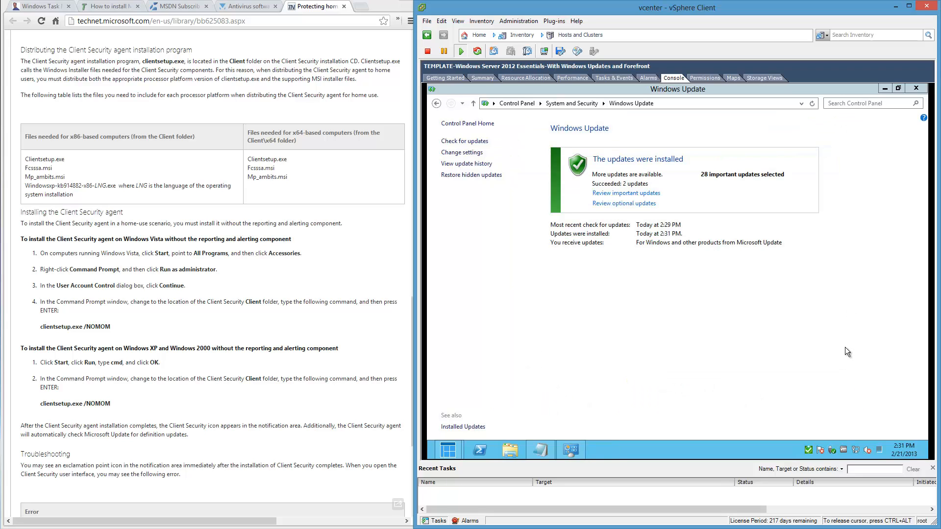
Hide the optional Microsoft Silverlight update KB2668562 and install all remaining important updates.
{"action": "left_click", "coordinate": [651, 194]}
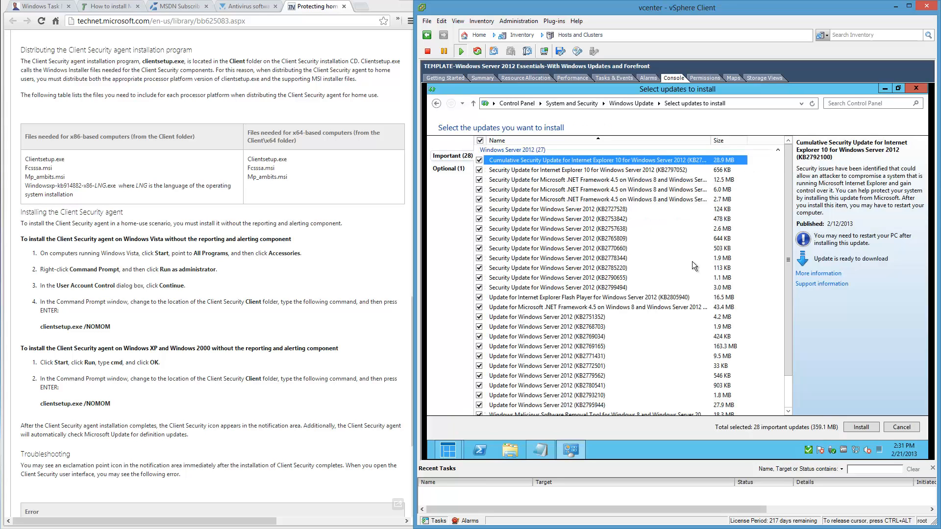
{"action": "left_click", "coordinate": [461, 169]}
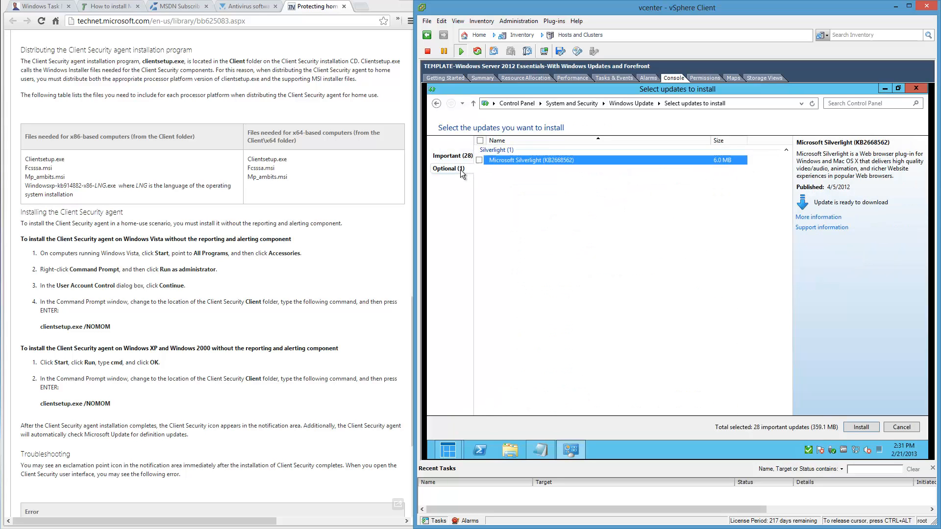
{"action": "right_click", "coordinate": [599, 160]}
{"action": "left_click", "coordinate": [621, 179]}
{"action": "left_click", "coordinate": [469, 157]}
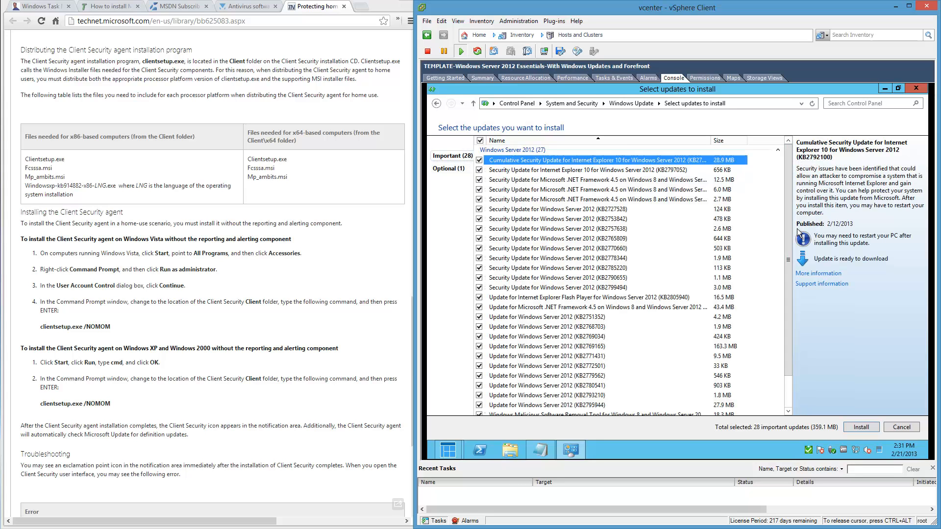
{"action": "left_click", "coordinate": [864, 427]}
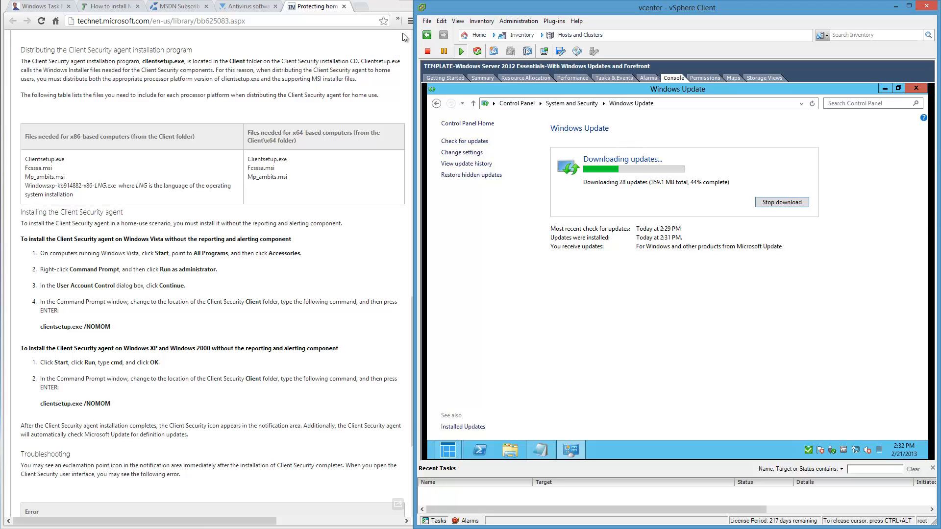
Stretch the vSphere Client window across the full screen width and widen its inventory tree pane.
{"action": "left_click_drag", "start_coordinate": [412, 37], "coordinate": [4, 49]}
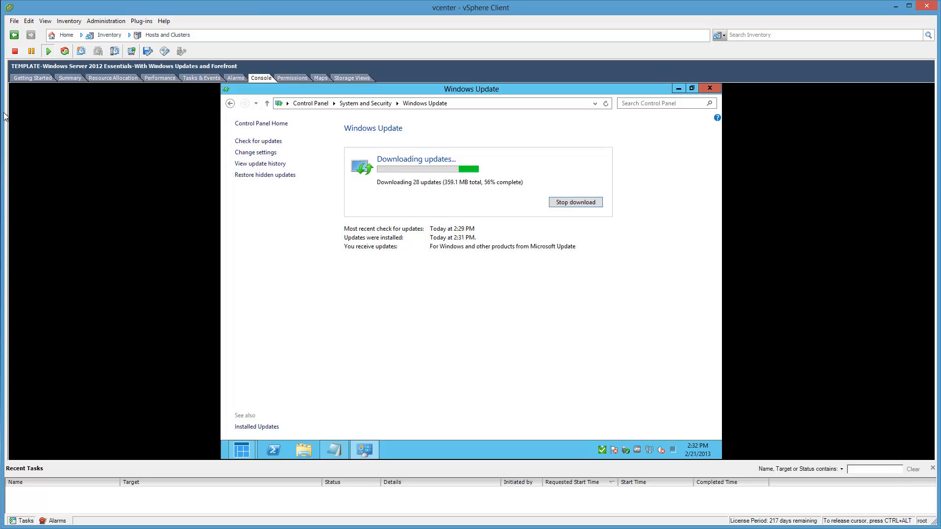
{"action": "left_click_drag", "start_coordinate": [7, 109], "coordinate": [266, 132]}
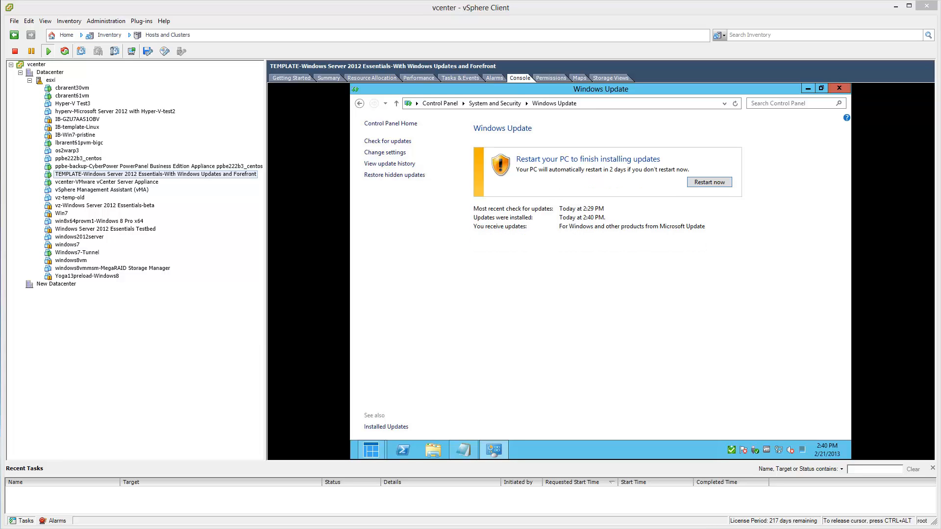
Restart the server to finish installing the updates, closing the unsaved instructions.txt in Notepad that blocks the restart.
{"action": "left_click", "coordinate": [713, 184]}
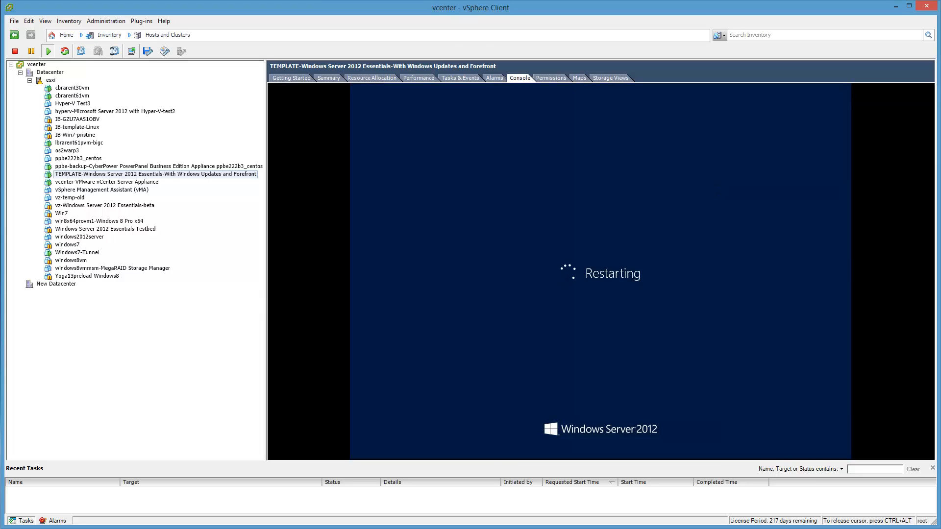
{"action": "left_click", "coordinate": [700, 398]}
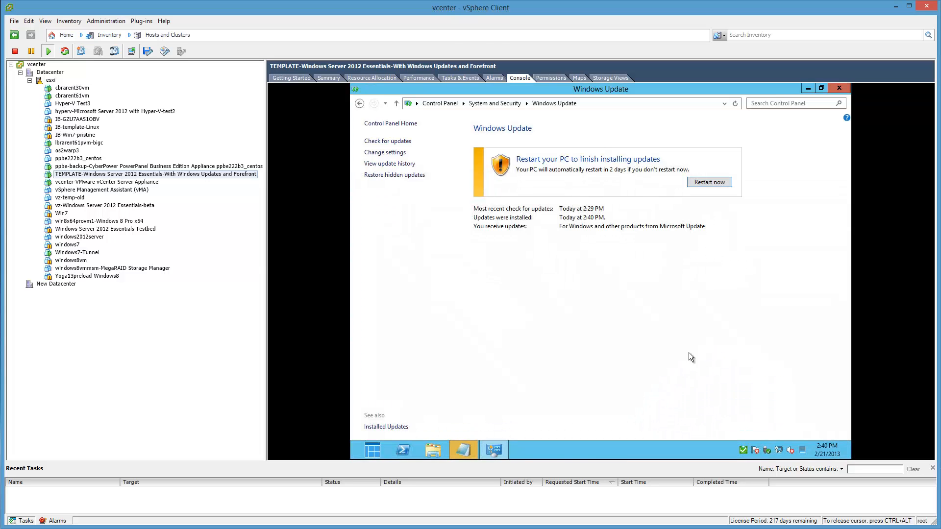
{"action": "left_click", "coordinate": [619, 272]}
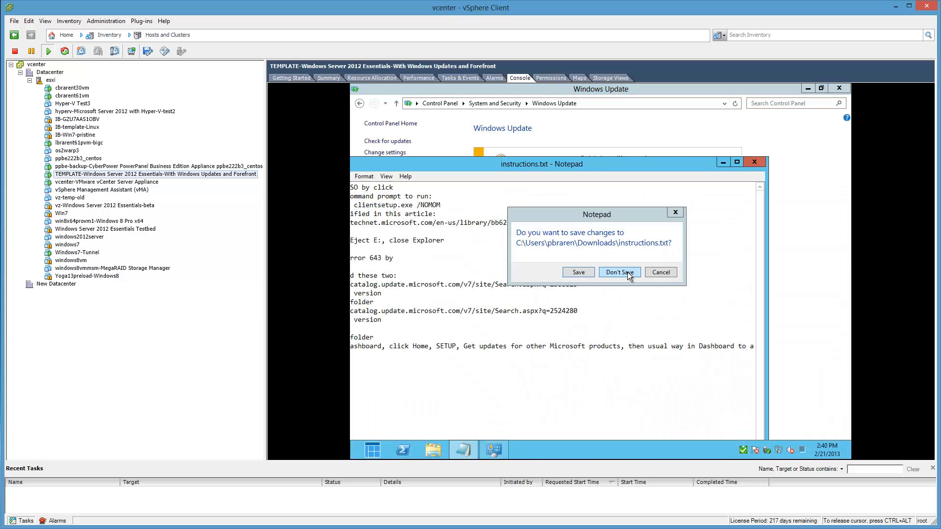
{"action": "left_click", "coordinate": [593, 272]}
{"action": "left_click", "coordinate": [713, 182]}
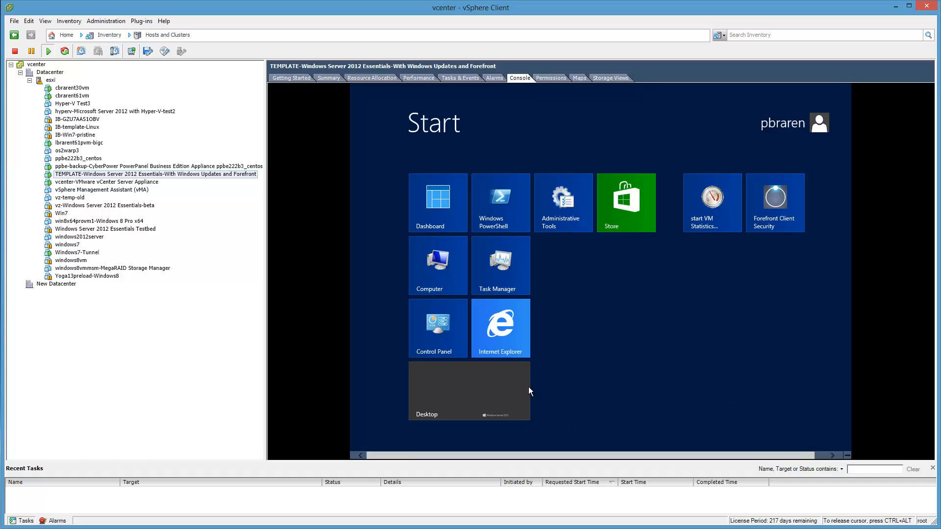
Go to the server desktop after the restart, review the protection status in Forefront Client Security, and close it.
{"action": "left_click", "coordinate": [504, 372]}
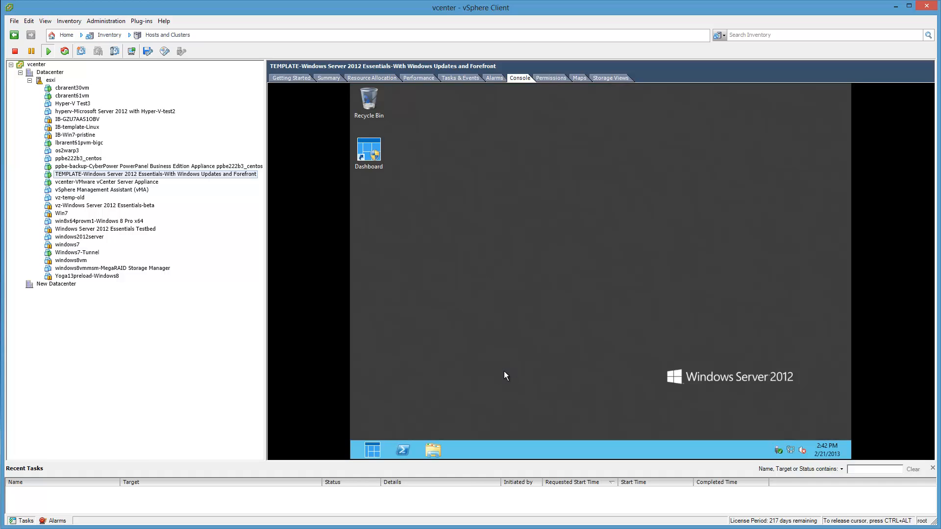
{"action": "key", "text": "super+x"}
{"action": "left_click", "coordinate": [407, 331]}
{"action": "left_click", "coordinate": [839, 90]}
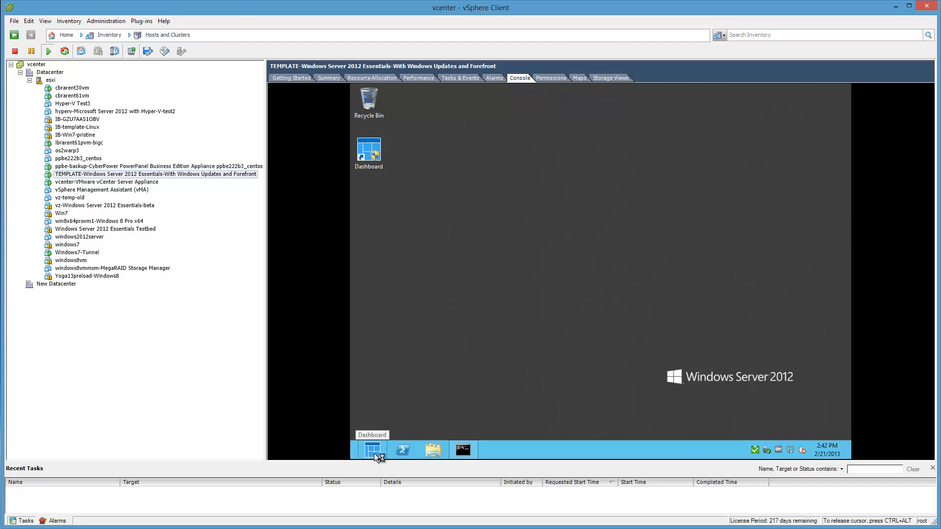
{"action": "double_click", "coordinate": [756, 451]}
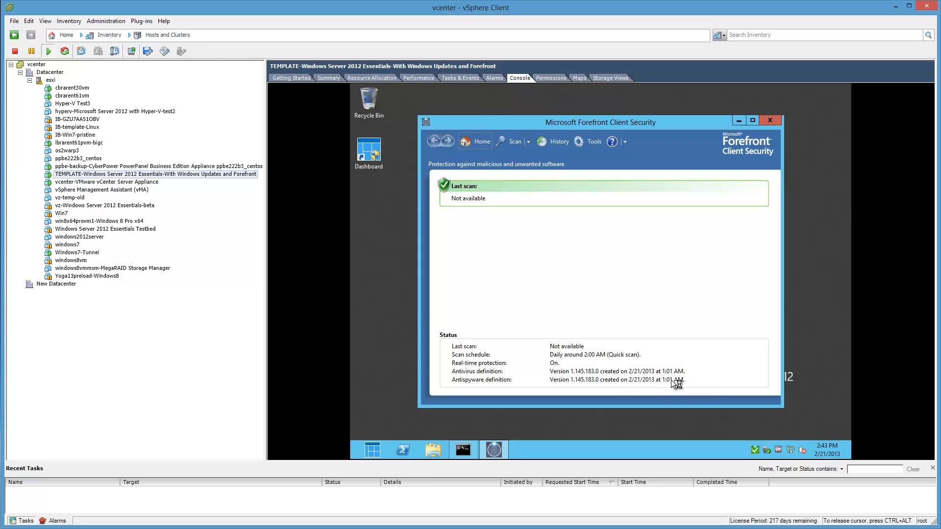
{"action": "left_click", "coordinate": [767, 123]}
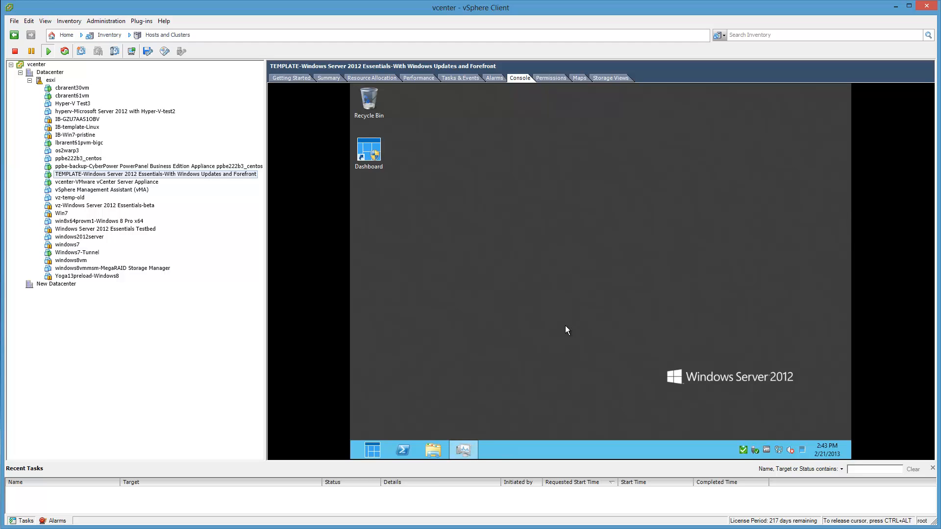
Reopen Forefront Client Security, examine its scanning and advanced options, and close it without changes.
{"action": "double_click", "coordinate": [744, 449]}
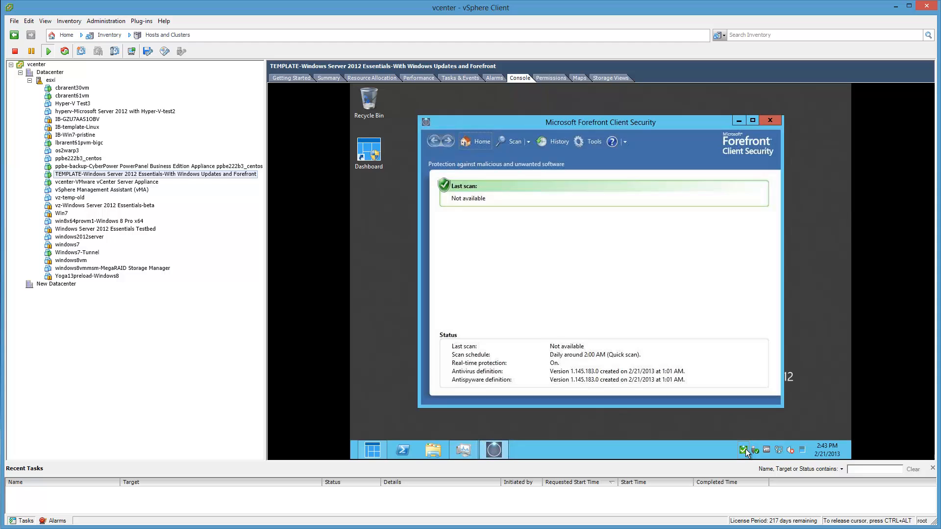
{"action": "left_click", "coordinate": [588, 143]}
{"action": "left_click", "coordinate": [496, 220]}
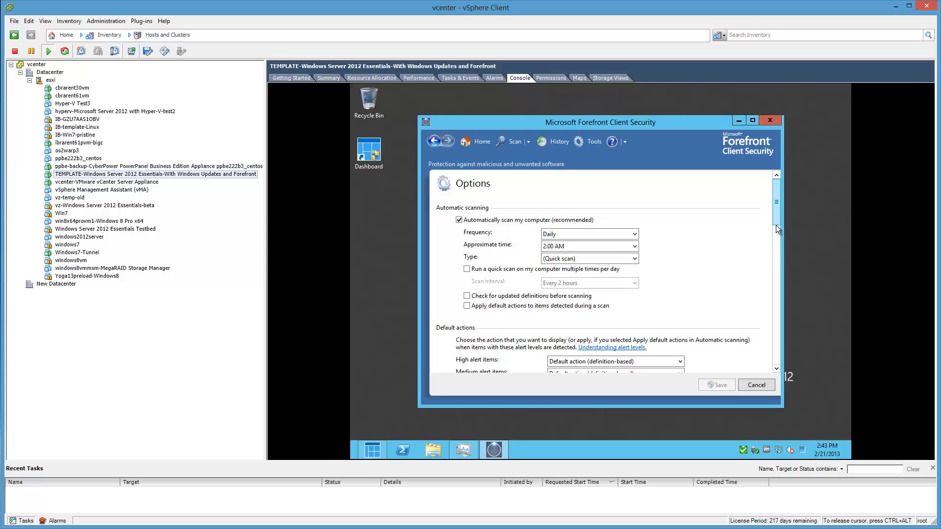
{"action": "left_click_drag", "start_coordinate": [775, 225], "coordinate": [776, 316]}
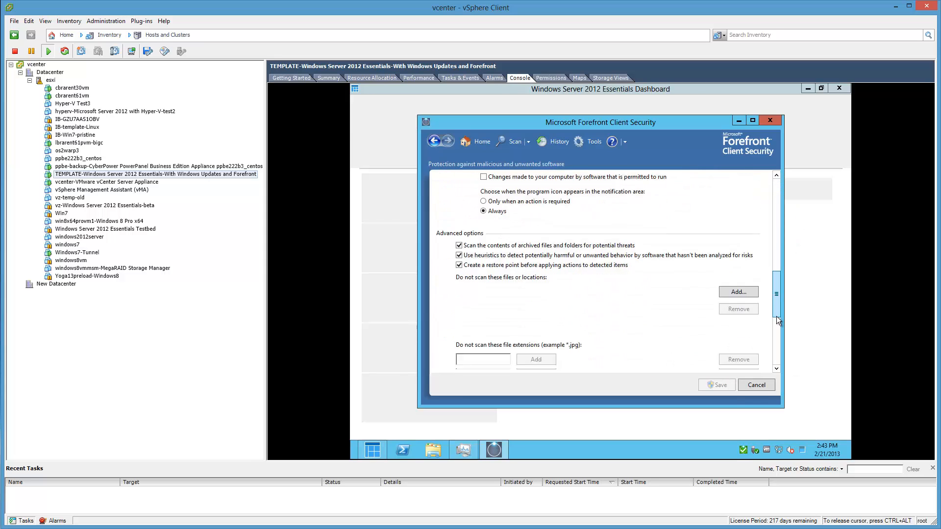
{"action": "left_click", "coordinate": [768, 121]}
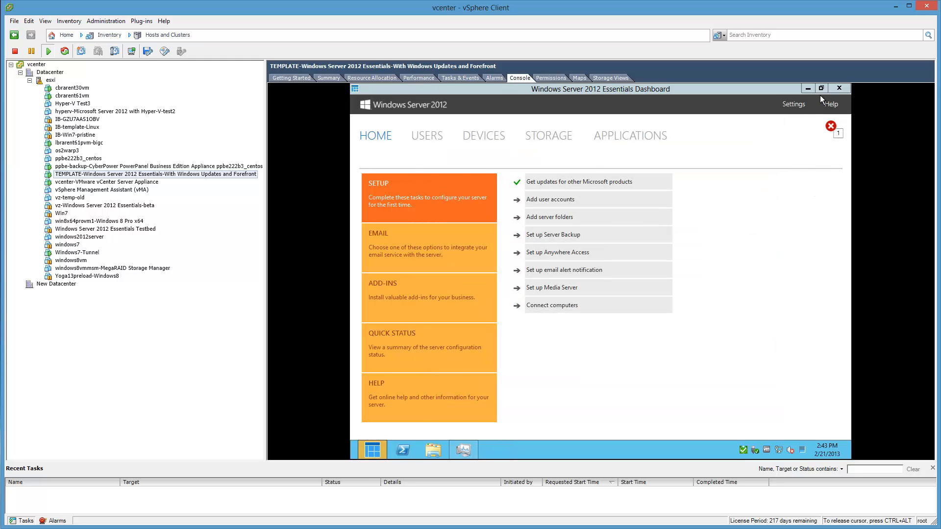
Open Windows Update from the Dashboard settings and hide the optional Microsoft Silverlight update KB2617986.
{"action": "left_click", "coordinate": [787, 108]}
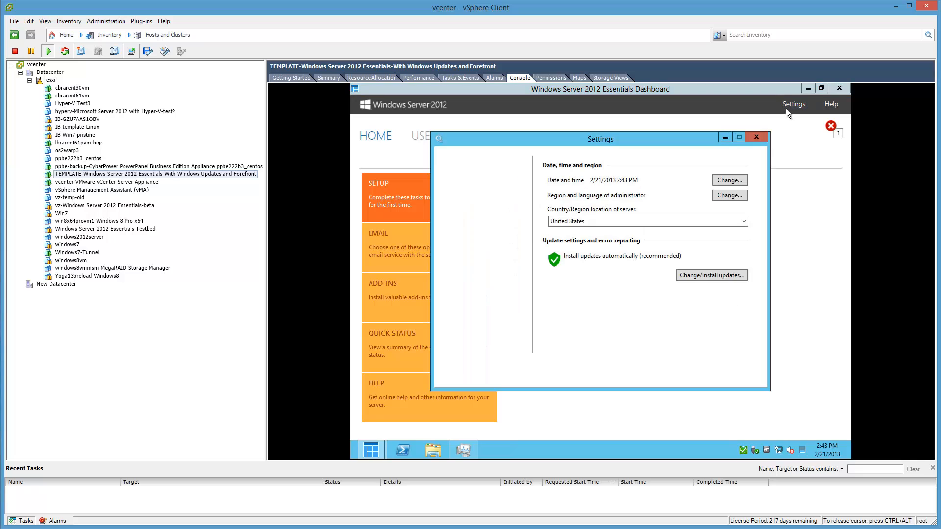
{"action": "left_click", "coordinate": [717, 276]}
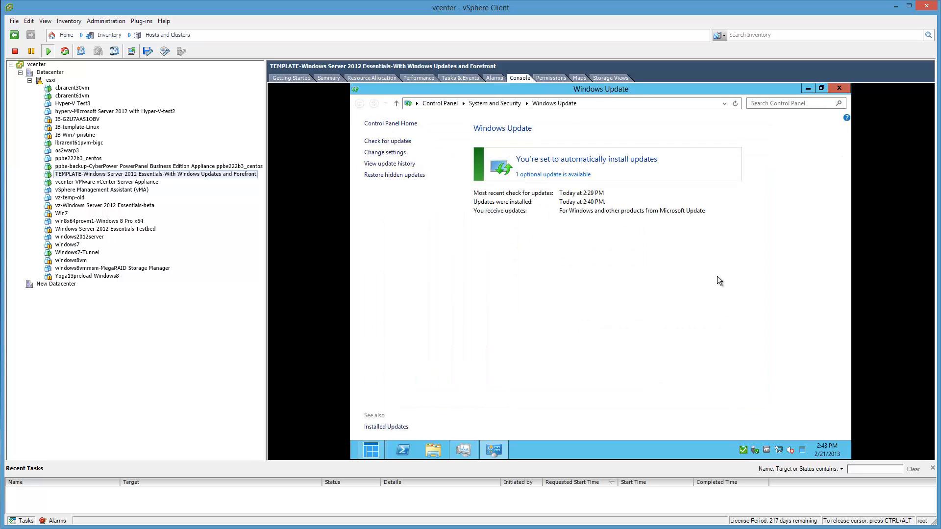
{"action": "left_click", "coordinate": [556, 175]}
{"action": "right_click", "coordinate": [517, 163]}
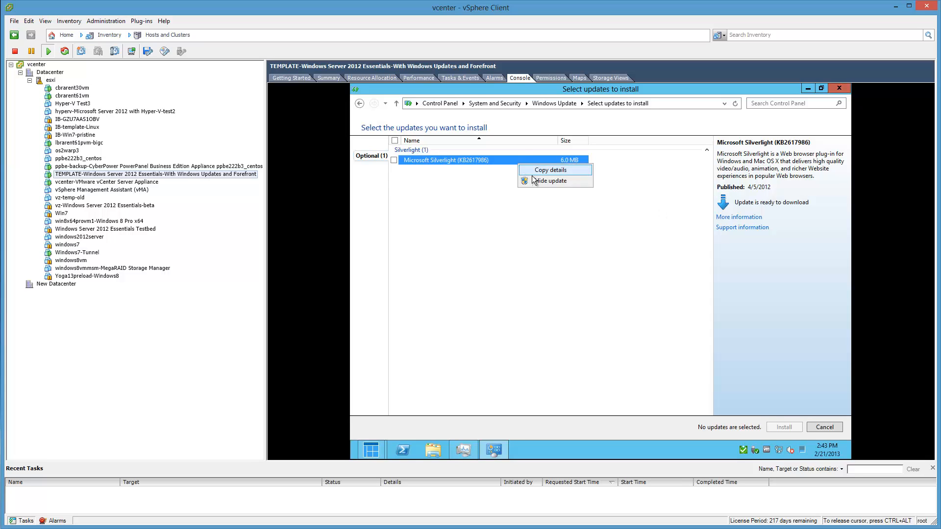
{"action": "left_click", "coordinate": [534, 179]}
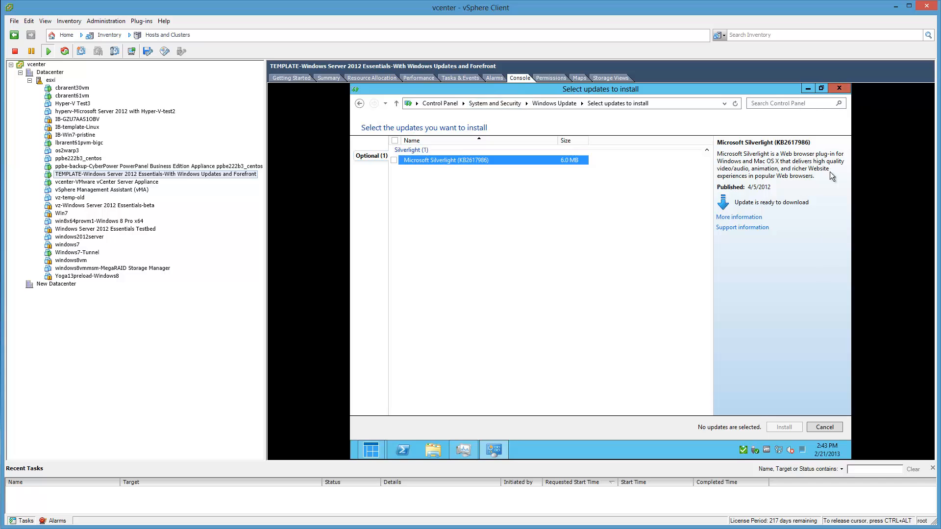
Reopen Windows Update from the Dashboard settings, hide the optional Microsoft Silverlight update KB2512827, and close the update and settings windows.
{"action": "left_click", "coordinate": [836, 88]}
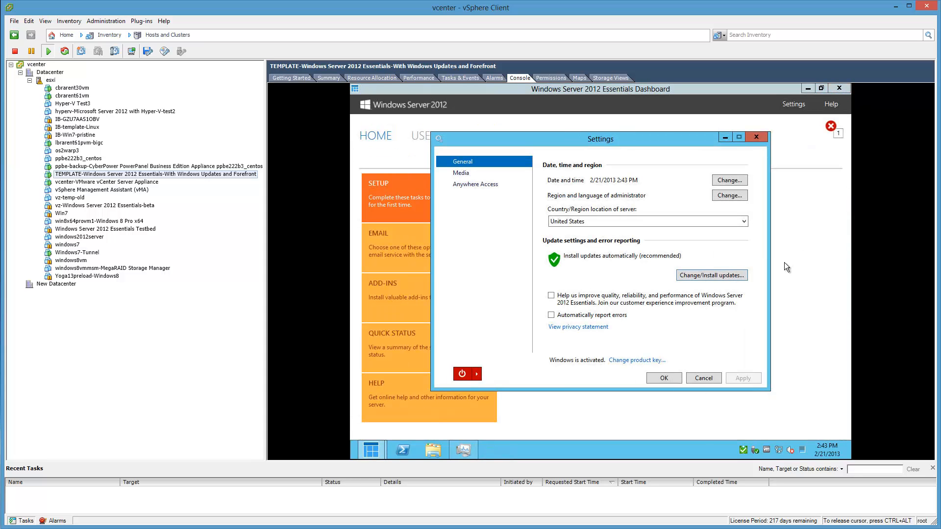
{"action": "left_click", "coordinate": [714, 276]}
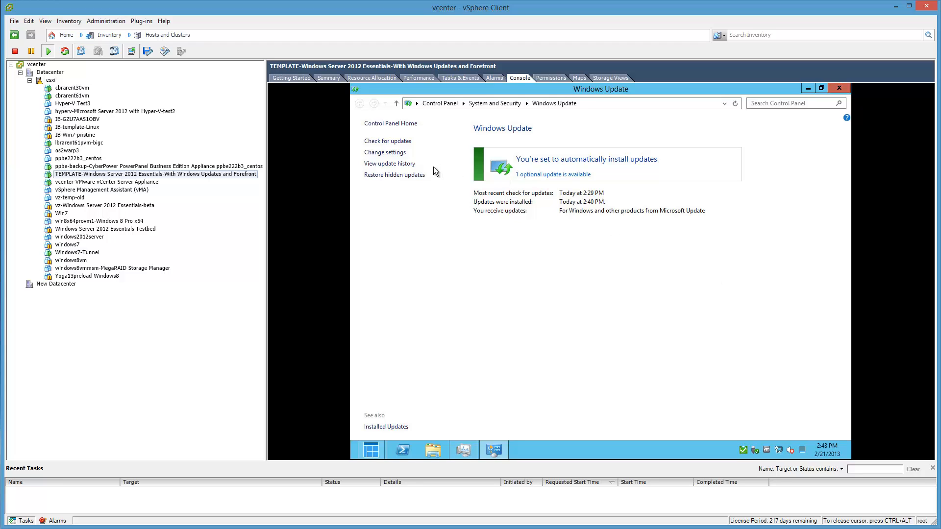
{"action": "left_click", "coordinate": [566, 175]}
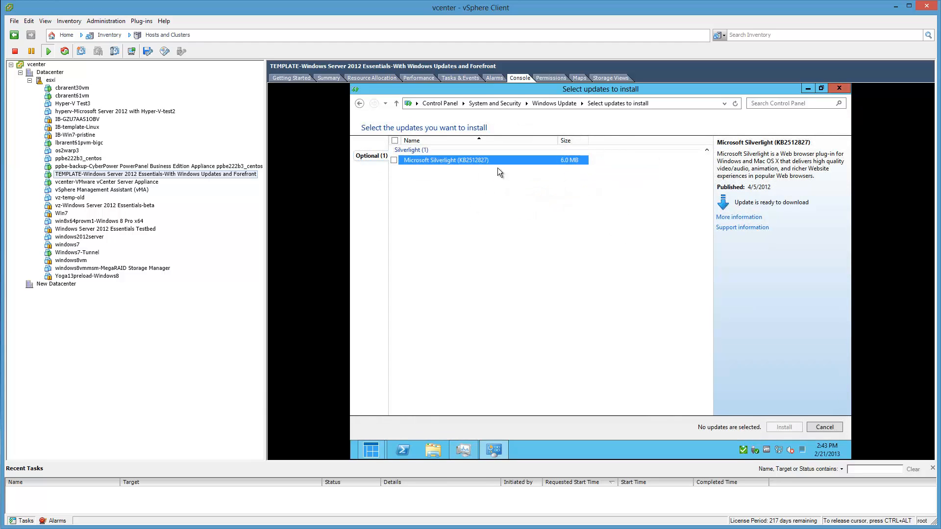
{"action": "right_click", "coordinate": [442, 160]}
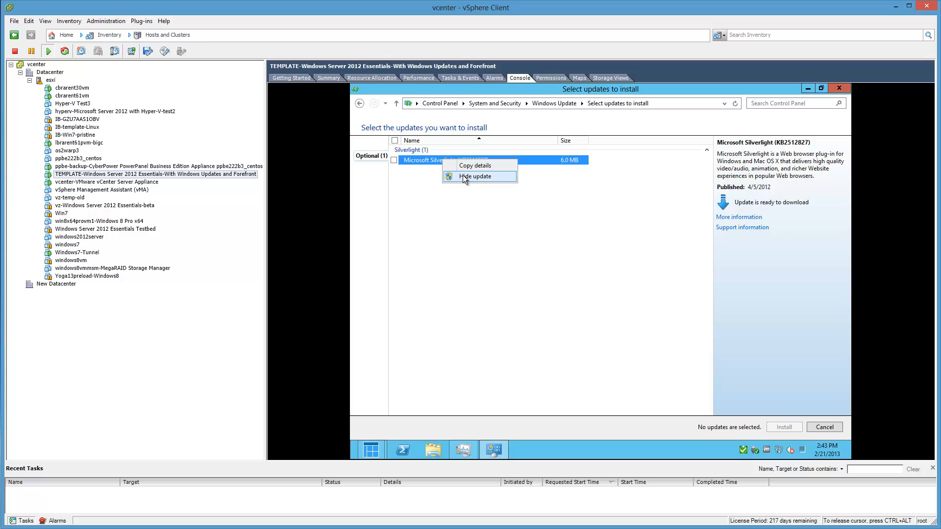
{"action": "left_click", "coordinate": [463, 177]}
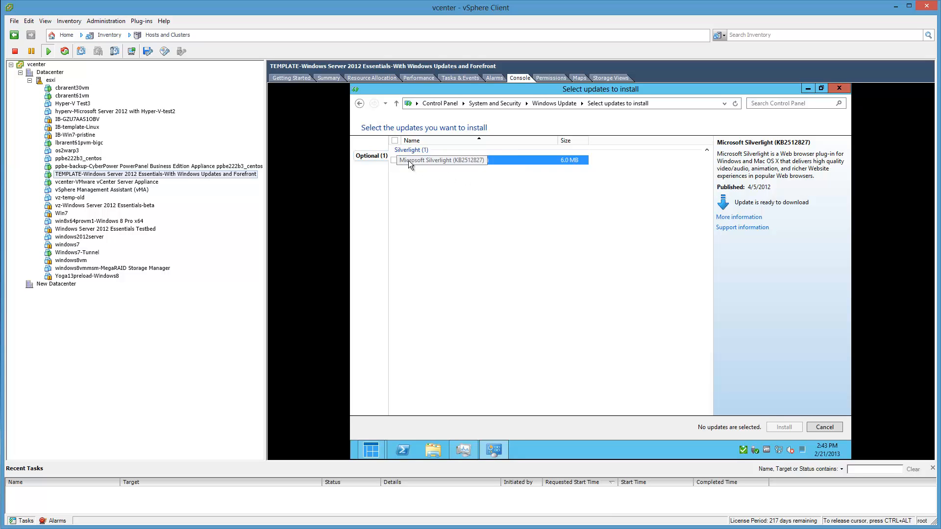
{"action": "right_click", "coordinate": [507, 162]}
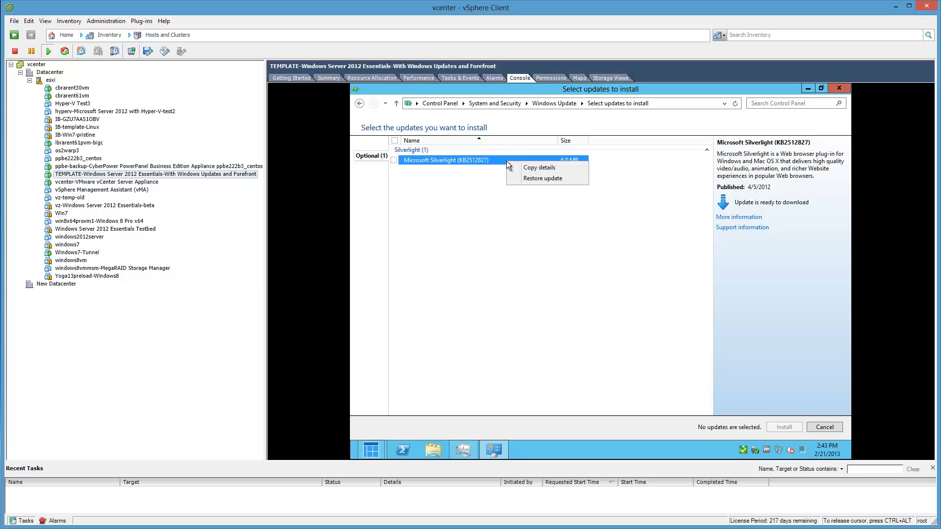
{"action": "left_click", "coordinate": [775, 169]}
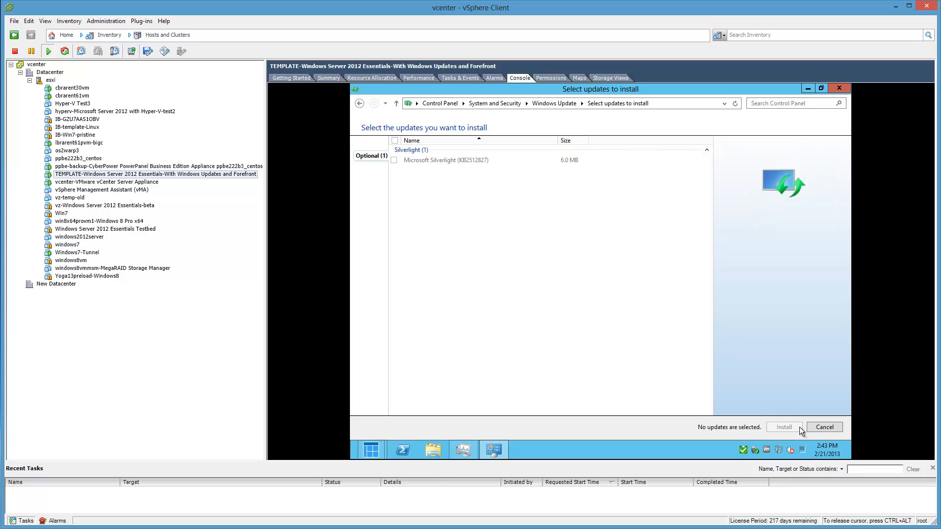
{"action": "left_click", "coordinate": [842, 90]}
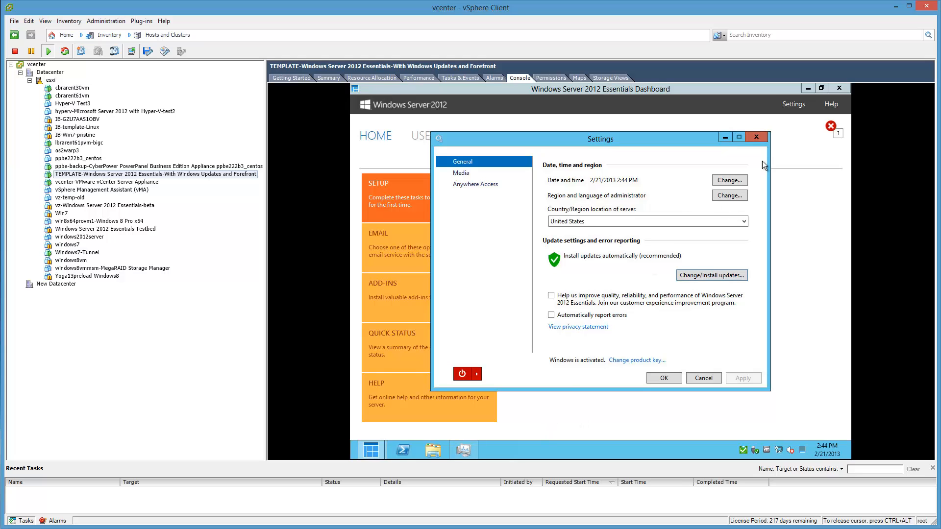
{"action": "left_click", "coordinate": [757, 137]}
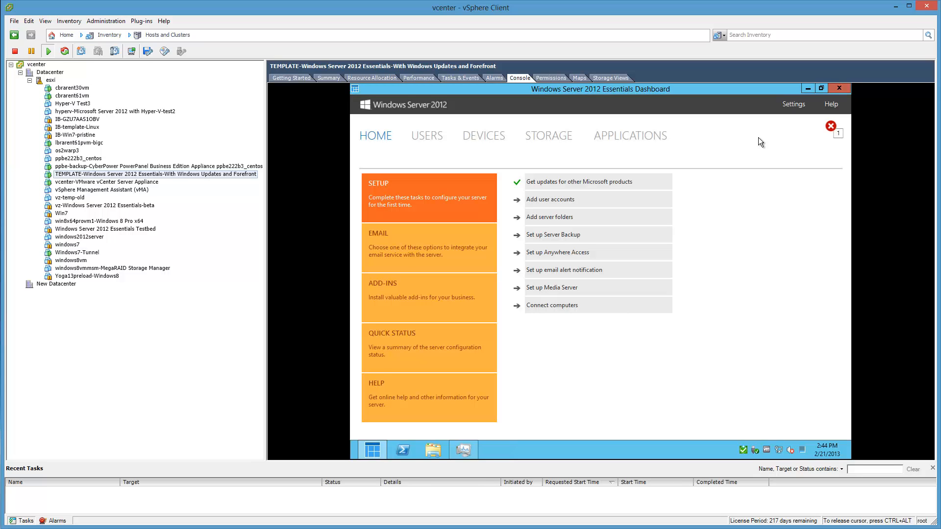
Ignore the "Windows Update is turned off" and "Important updates should be installed" alerts, review the server folders alert, and close the Alert Viewer.
{"action": "left_click", "coordinate": [833, 129]}
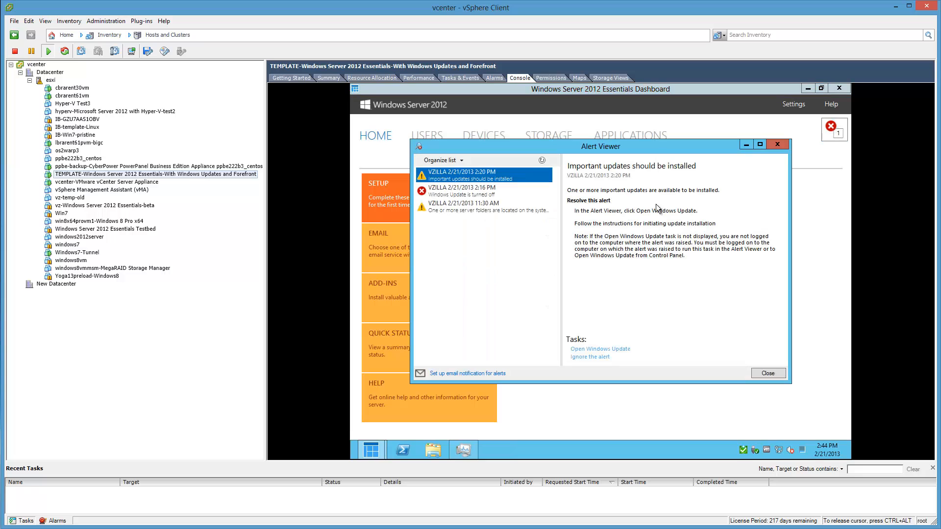
{"action": "left_click", "coordinate": [487, 196]}
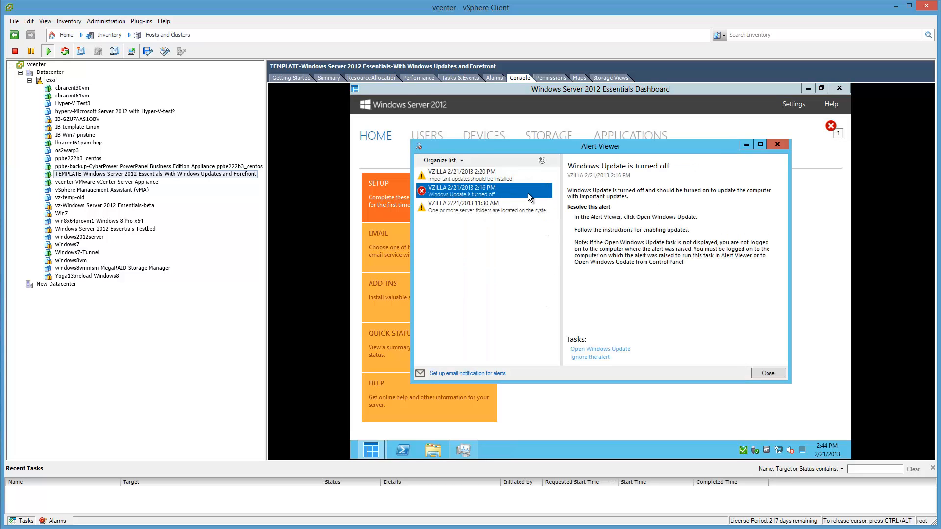
{"action": "left_click", "coordinate": [594, 357]}
{"action": "left_click", "coordinate": [504, 181]}
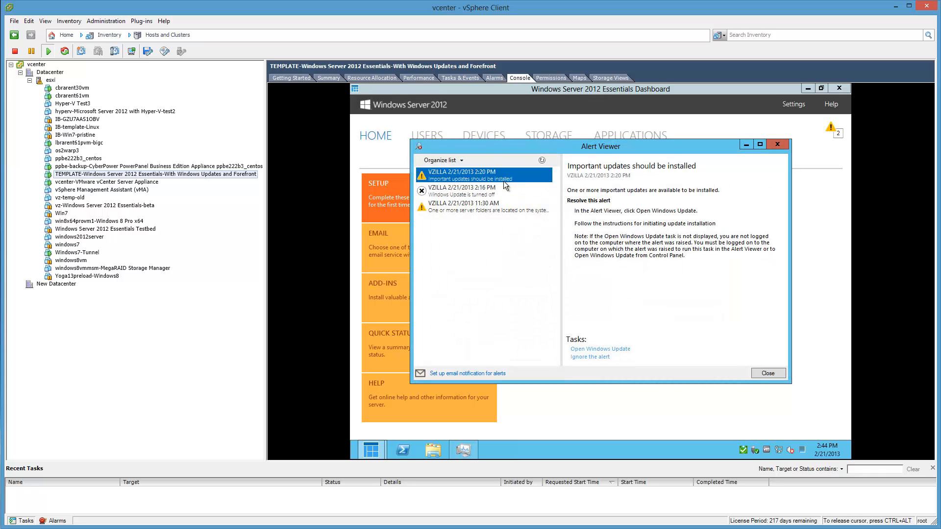
{"action": "left_click", "coordinate": [604, 357]}
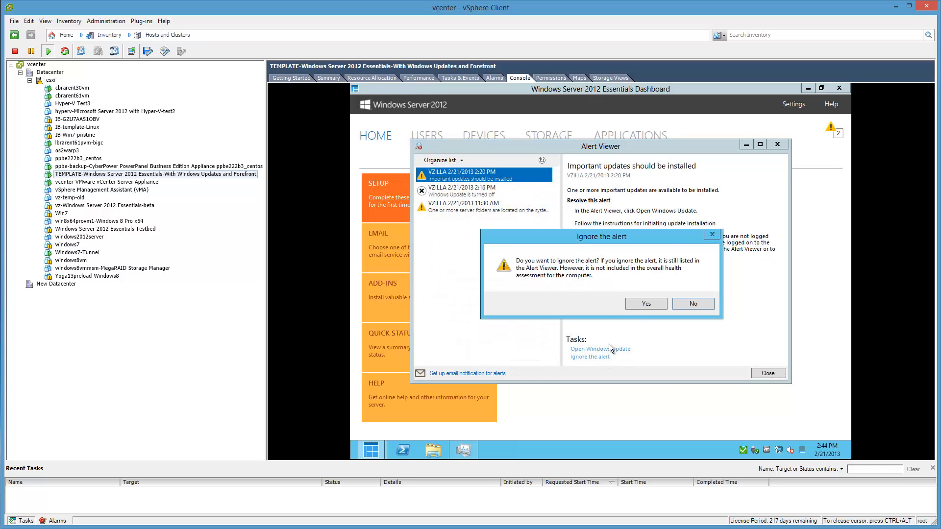
{"action": "left_click", "coordinate": [645, 308]}
{"action": "left_click", "coordinate": [489, 209]}
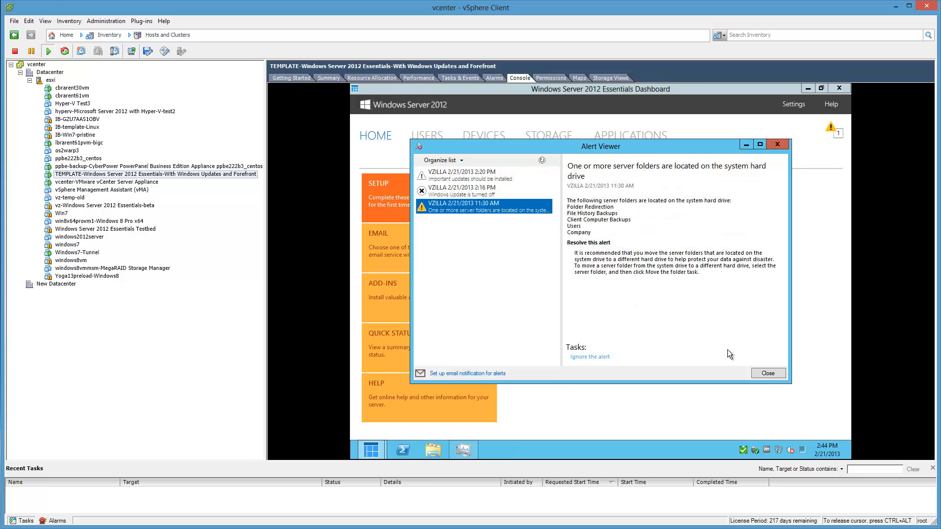
{"action": "left_click", "coordinate": [768, 374]}
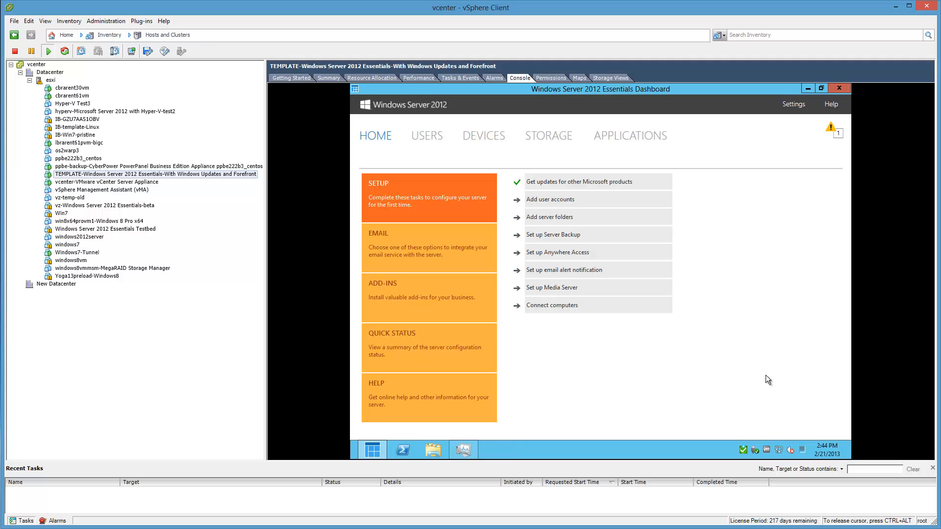